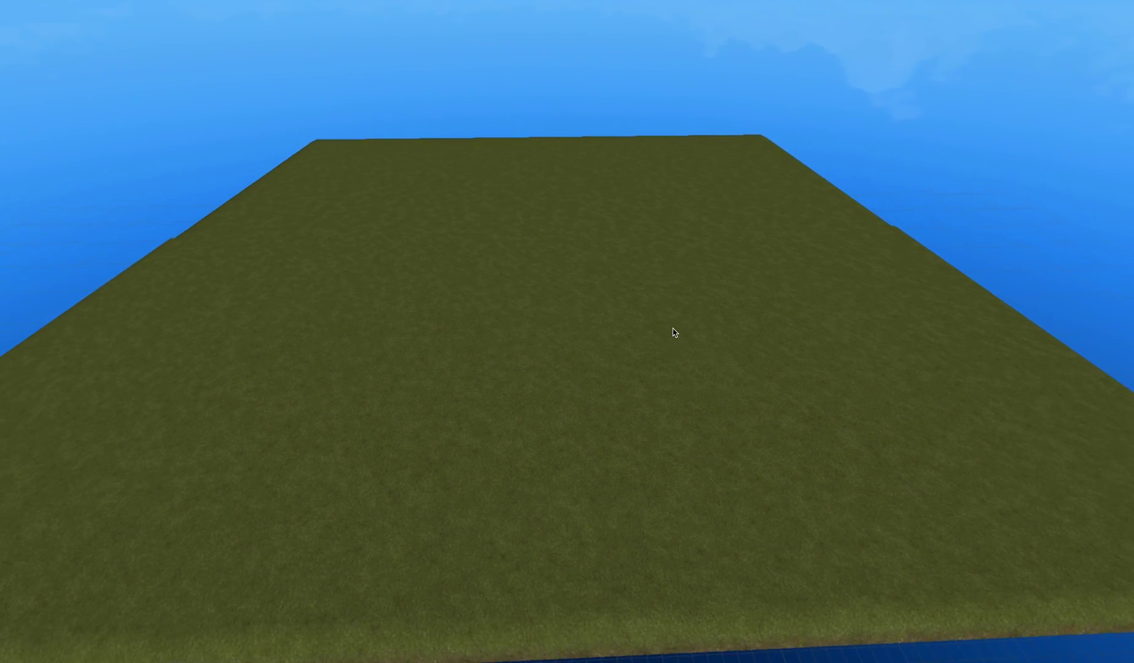
# Stretch the small grey part in both directions into a long flat path across the width of the grass terrain.
pyautogui.press('s')
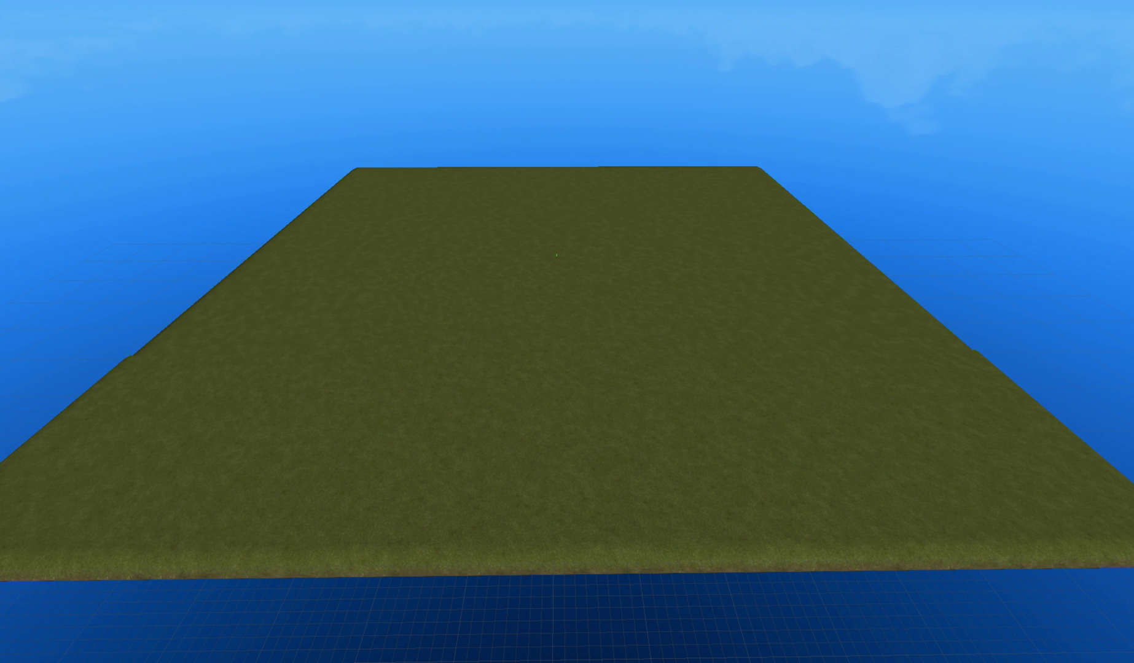
pyautogui.moveTo(385, 180); pyautogui.dragTo(385, 180, button='right')
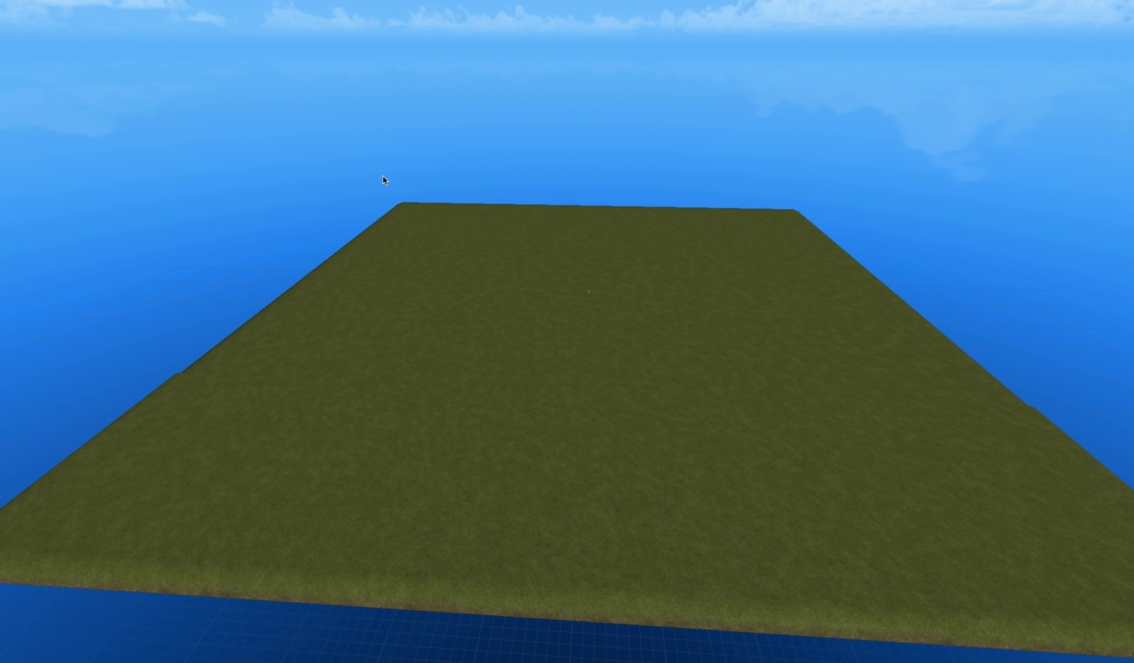
pyautogui.press('w')
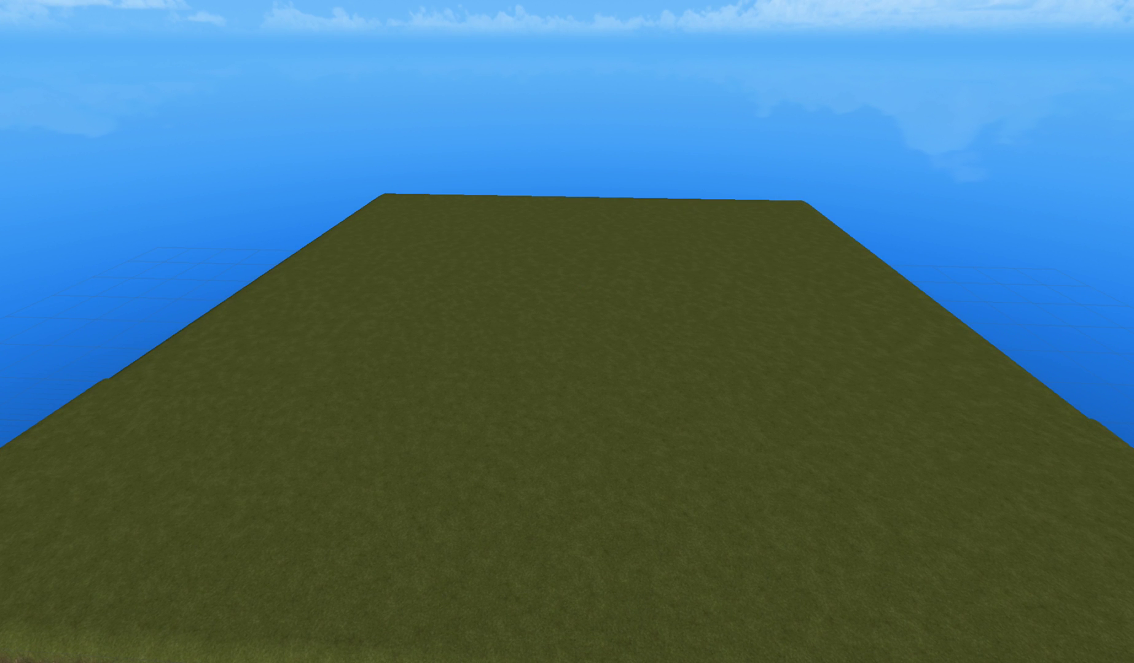
pyautogui.press('w')
pyautogui.press('a')
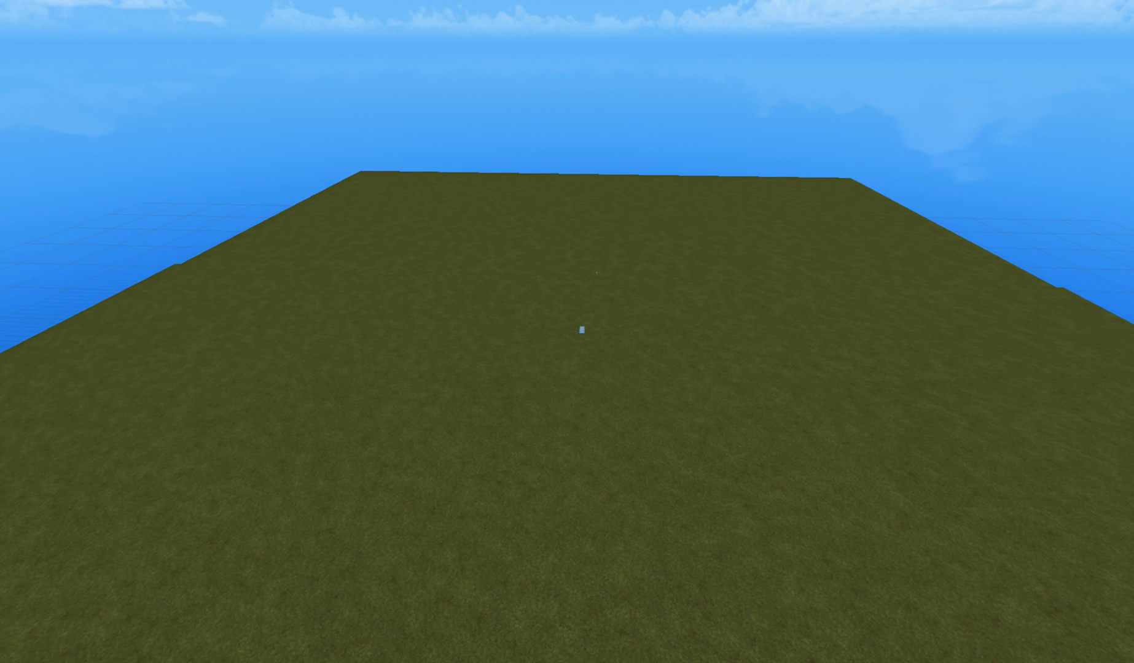
pyautogui.hotkey('ctrl', '3')
pyautogui.press('a')
pyautogui.press('a')
pyautogui.moveTo(595, 327); pyautogui.dragTo(112, 315)
pyautogui.moveTo(373, 326); pyautogui.dragTo(1121, 356)
pyautogui.press('d')
pyautogui.click(1045, 282)
# Place a red jump pad button on top of the grey path.
pyautogui.moveTo(1045, 280); pyautogui.dragTo(1046, 282, button='right')
pyautogui.press('w')
pyautogui.press('w')
pyautogui.moveTo(499, 296); pyautogui.dragTo(501, 278, button='right')
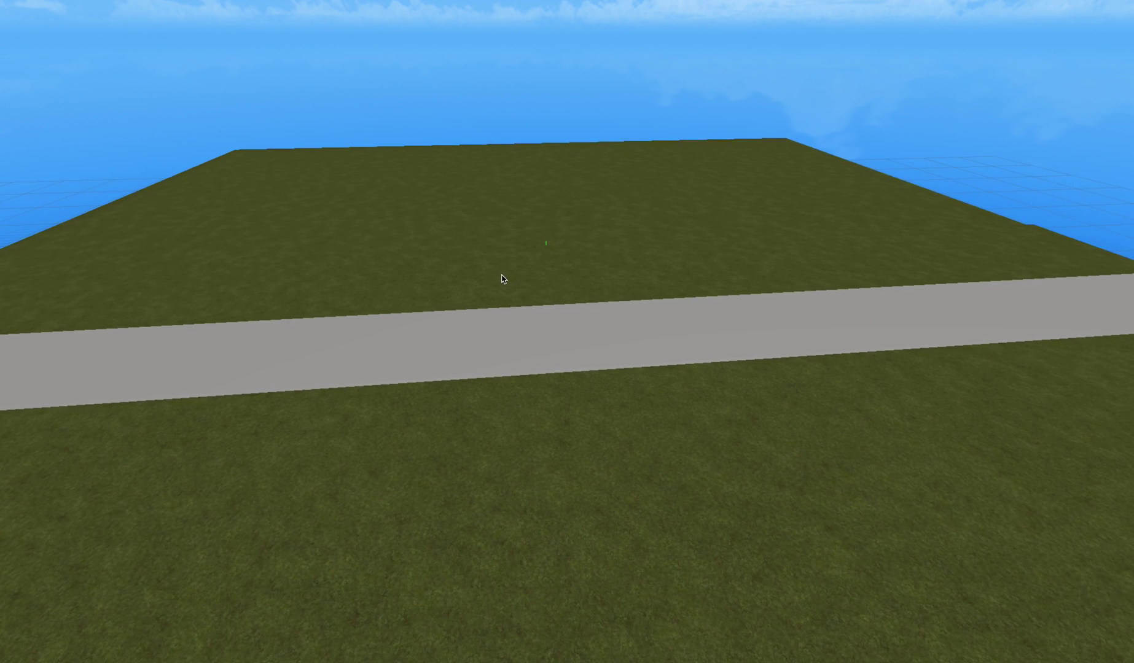
pyautogui.press('a')
pyautogui.press('a')
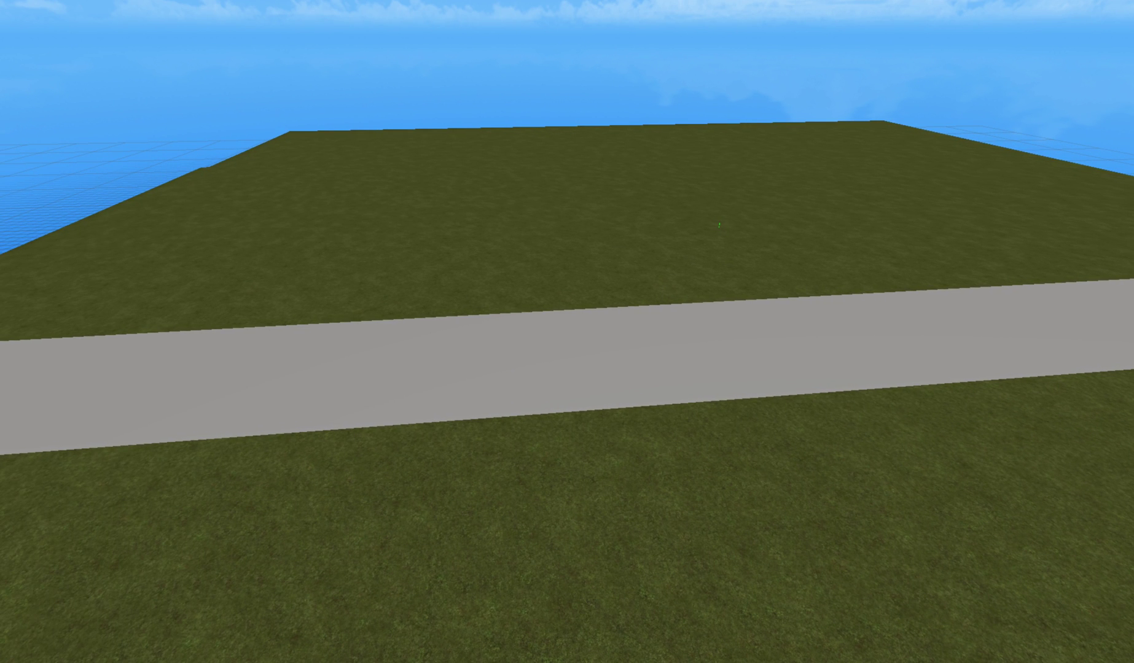
pyautogui.moveTo(322, 111); pyautogui.dragTo(323, 112, button='right')
pyautogui.press('w')
pyautogui.press('s')
pyautogui.moveTo(428, 327); pyautogui.dragTo(368, 363)
pyautogui.click(430, 347)
# Add a new part on the path beside the red jump pad and lengthen it across the path's full width.
pyautogui.press('w')
pyautogui.press('a')
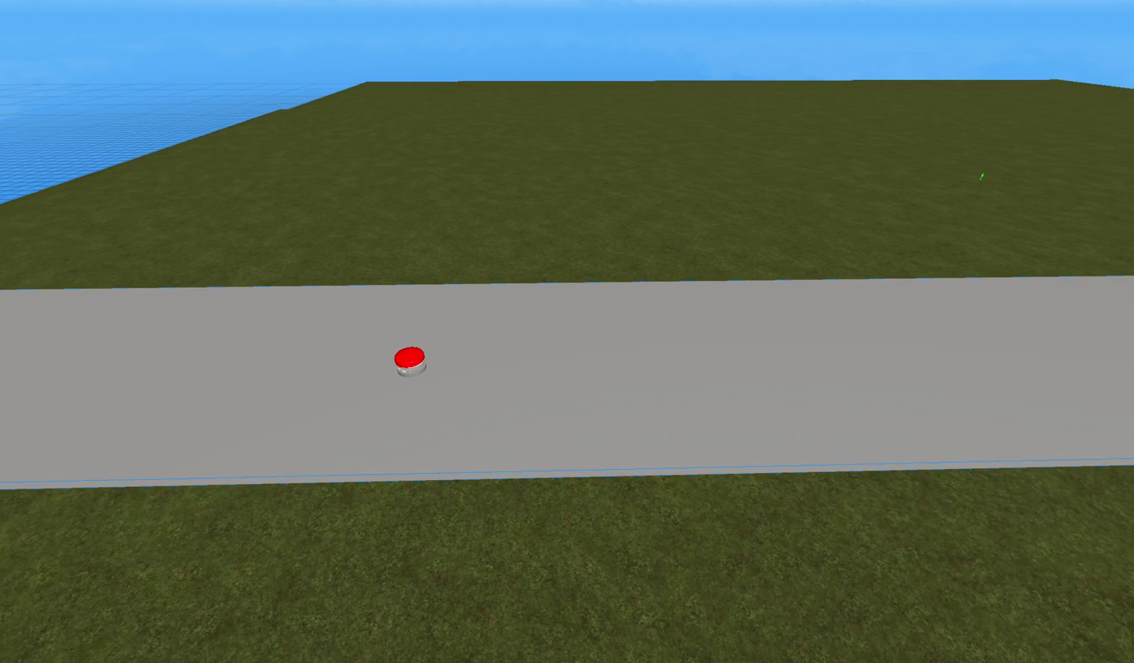
pyautogui.press('s')
pyautogui.press('d')
pyautogui.moveTo(566, 331); pyautogui.dragTo(565, 332)
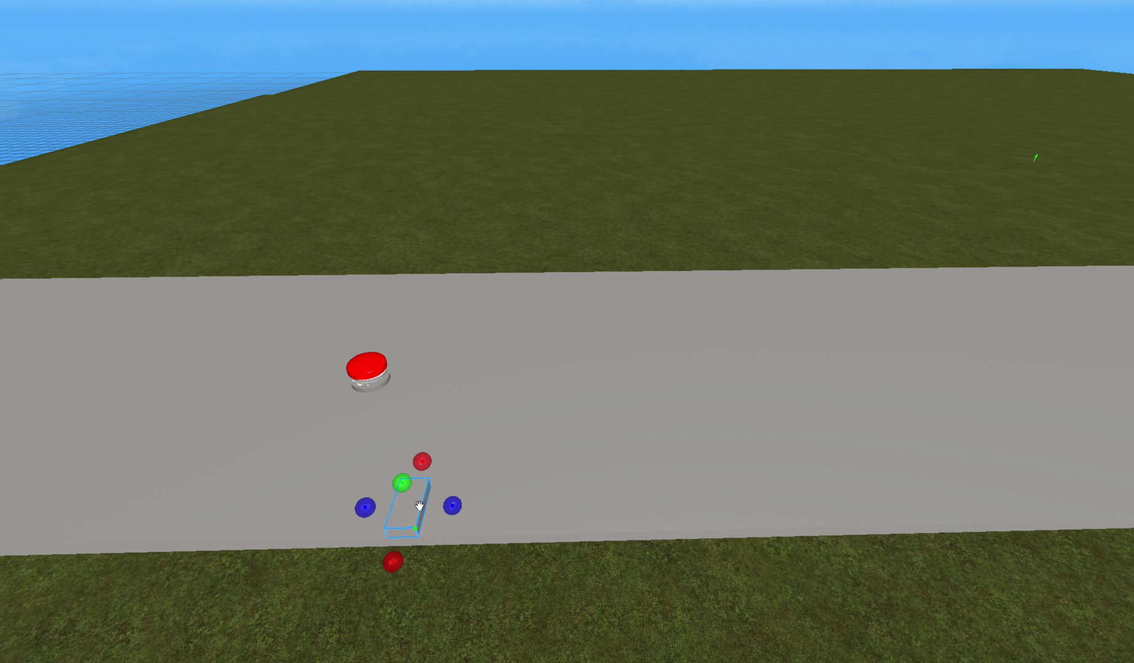
pyautogui.moveTo(421, 462); pyautogui.dragTo(456, 277)
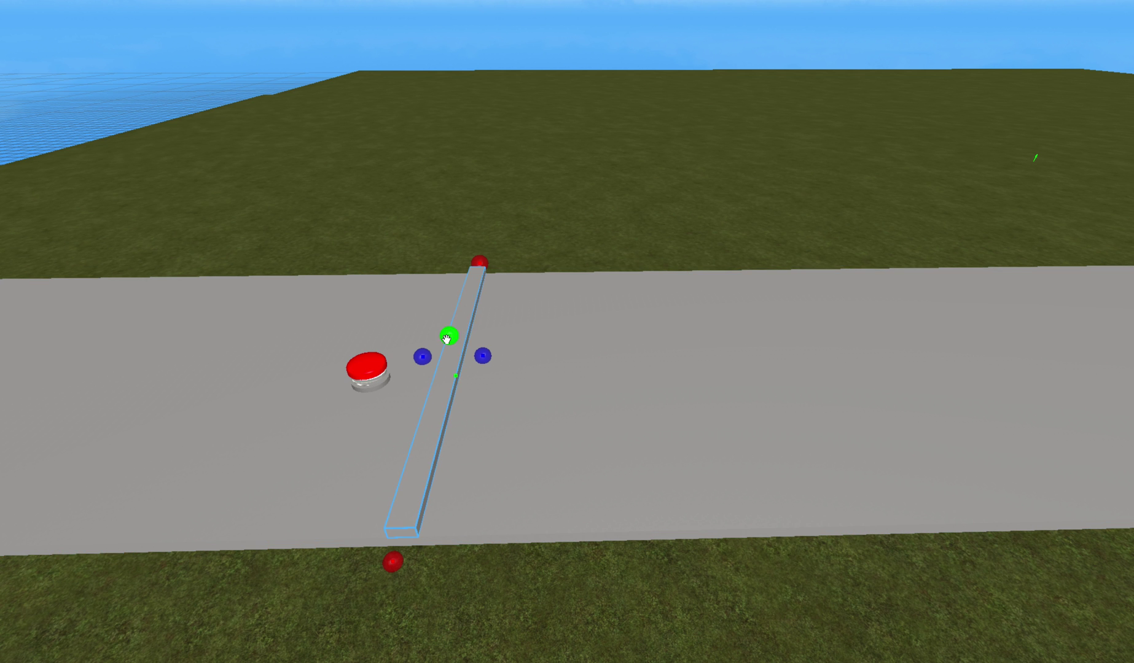
# Raise and widen the crosswise part into a large block that covers the path beside the red jump pad.
pyautogui.moveTo(447, 337); pyautogui.dragTo(459, 223)
pyautogui.moveTo(473, 283); pyautogui.dragTo(872, 283)
pyautogui.press('a')
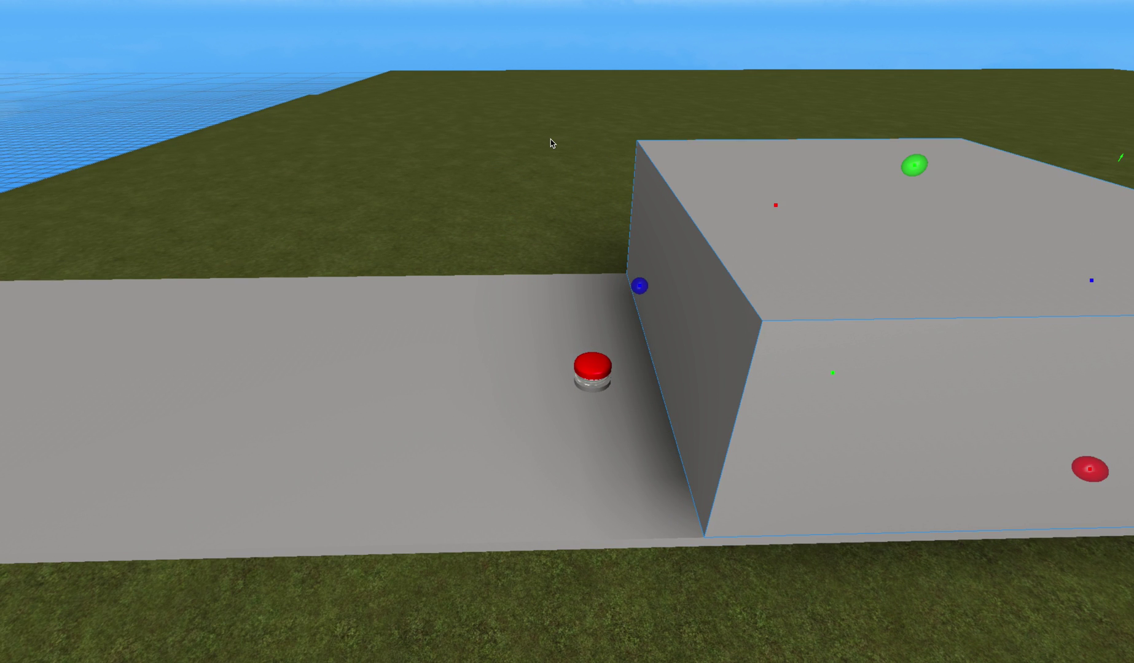
pyautogui.press('super+1')
pyautogui.press('f')
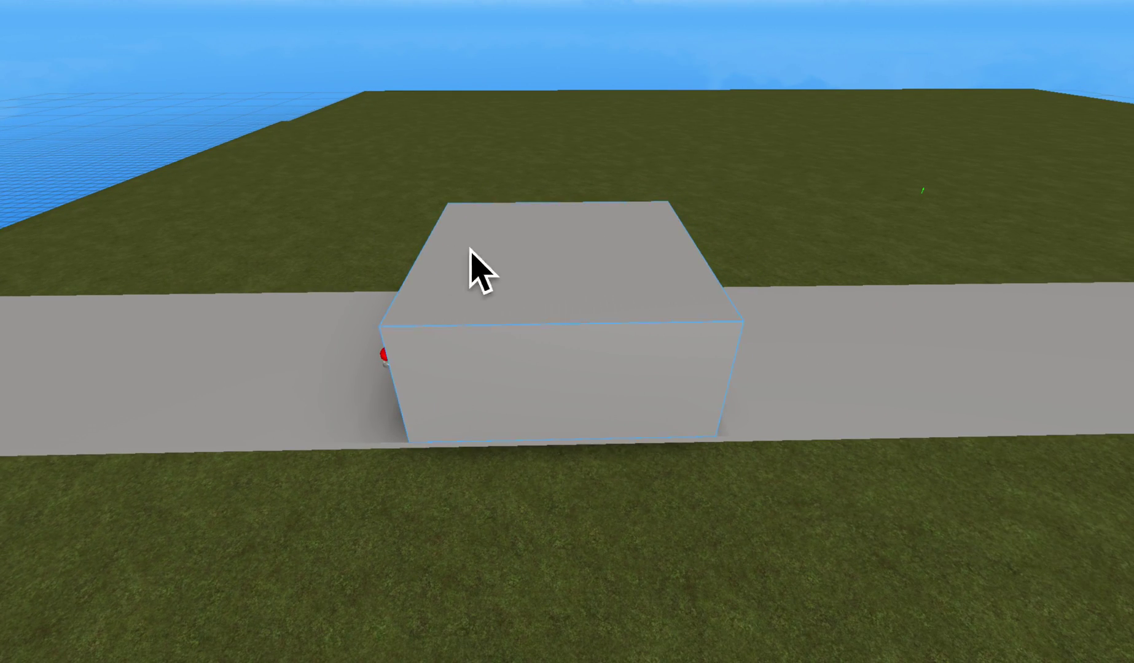
# Place a spawn location on the path near its end by the water.
pyautogui.press('a')
pyautogui.moveTo(447, 264); pyautogui.dragTo(433, 260, button='right')
pyautogui.press('w')
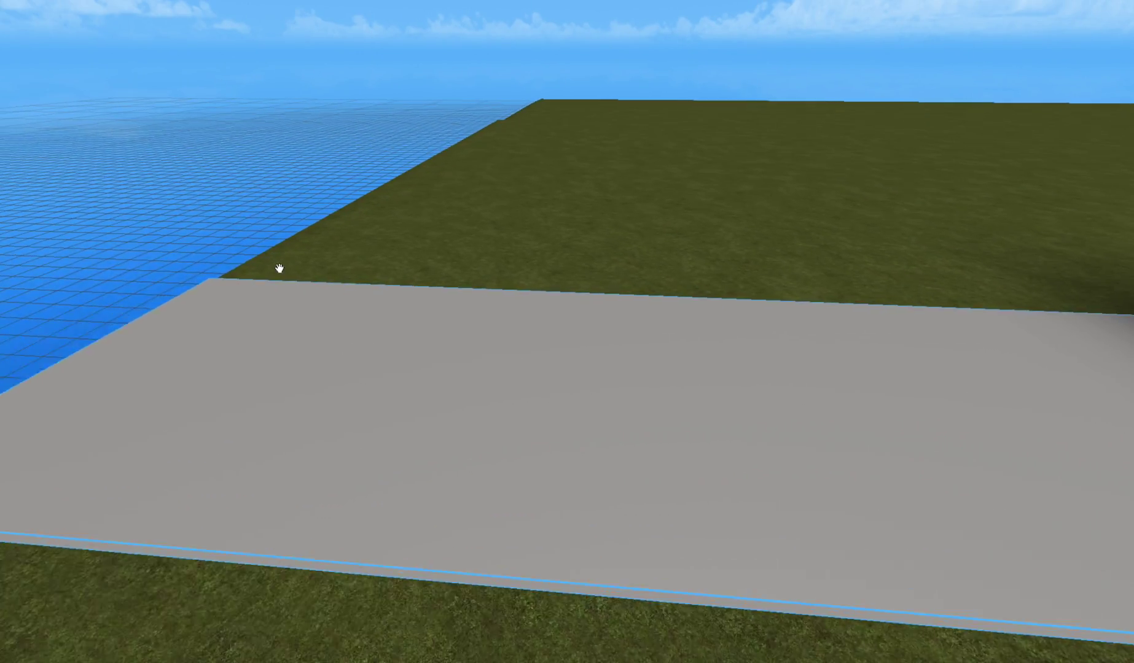
pyautogui.press('w')
pyautogui.press('a')
pyautogui.press('s')
pyautogui.moveTo(352, 341); pyautogui.dragTo(405, 362, button='right')
pyautogui.press('w')
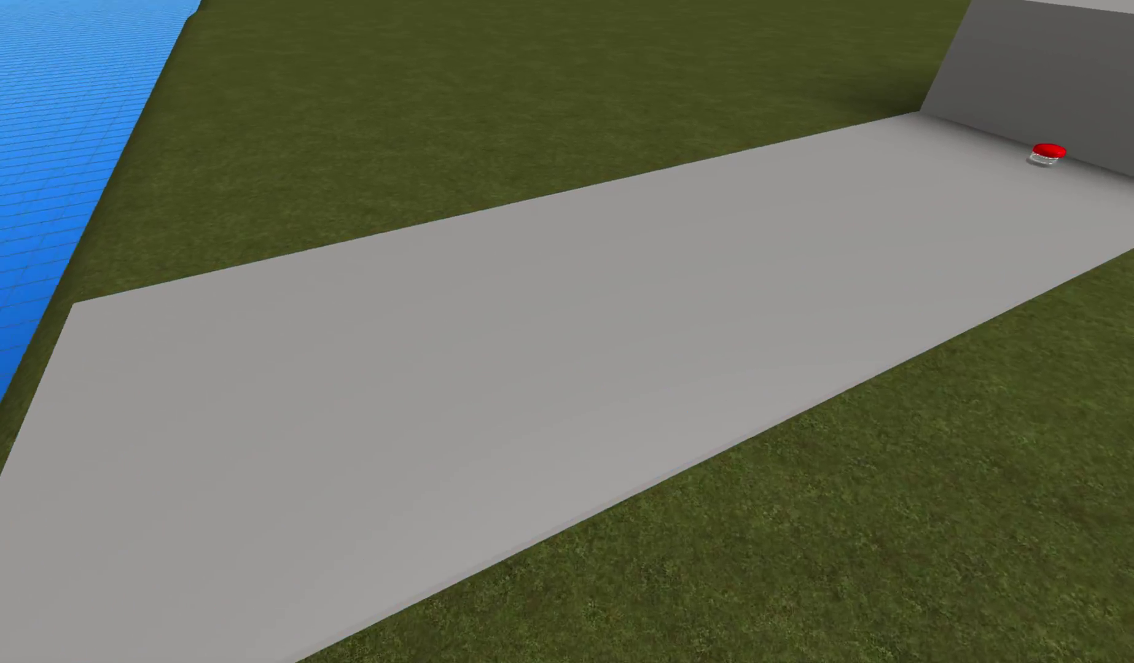
pyautogui.press('w')
pyautogui.press('a')
pyautogui.press('s')
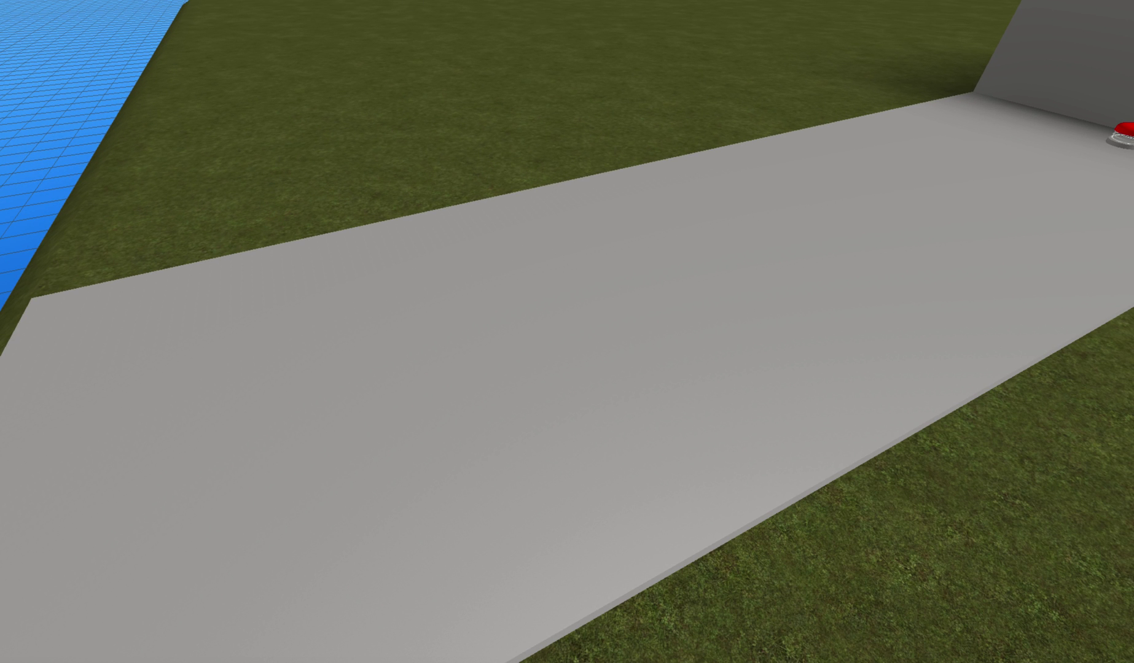
pyautogui.moveTo(570, 357); pyautogui.dragTo(436, 375)
pyautogui.moveTo(427, 325); pyautogui.dragTo(431, 351)
pyautogui.moveTo(447, 437); pyautogui.dragTo(447, 437)
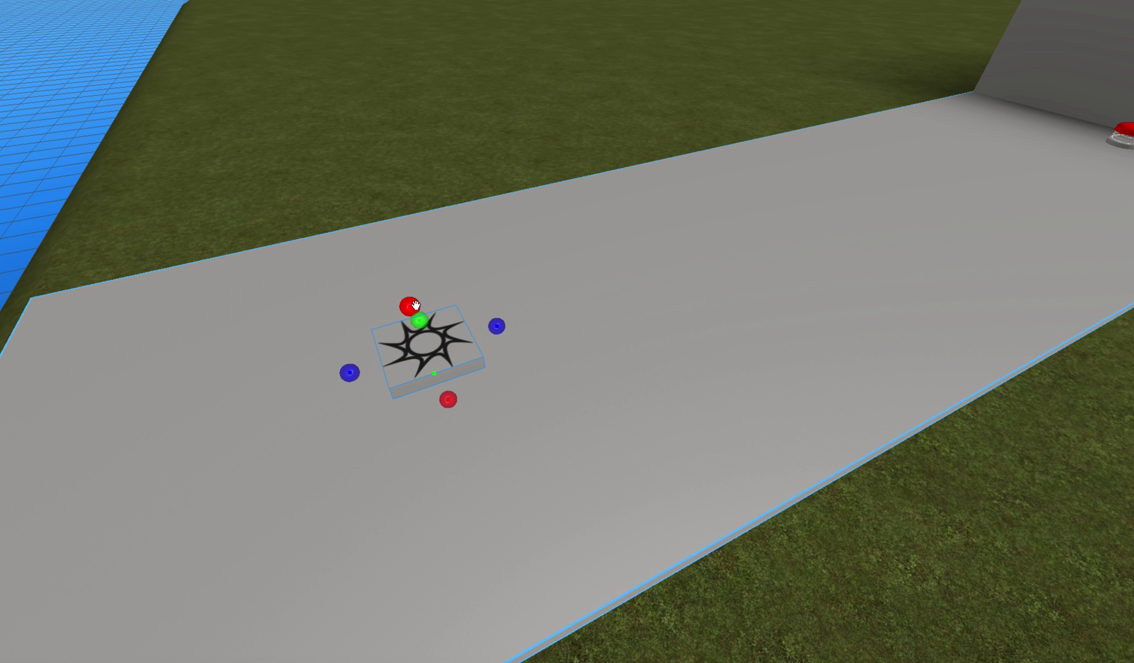
pyautogui.moveTo(419, 320); pyautogui.dragTo(443, 442)
pyautogui.press('w')
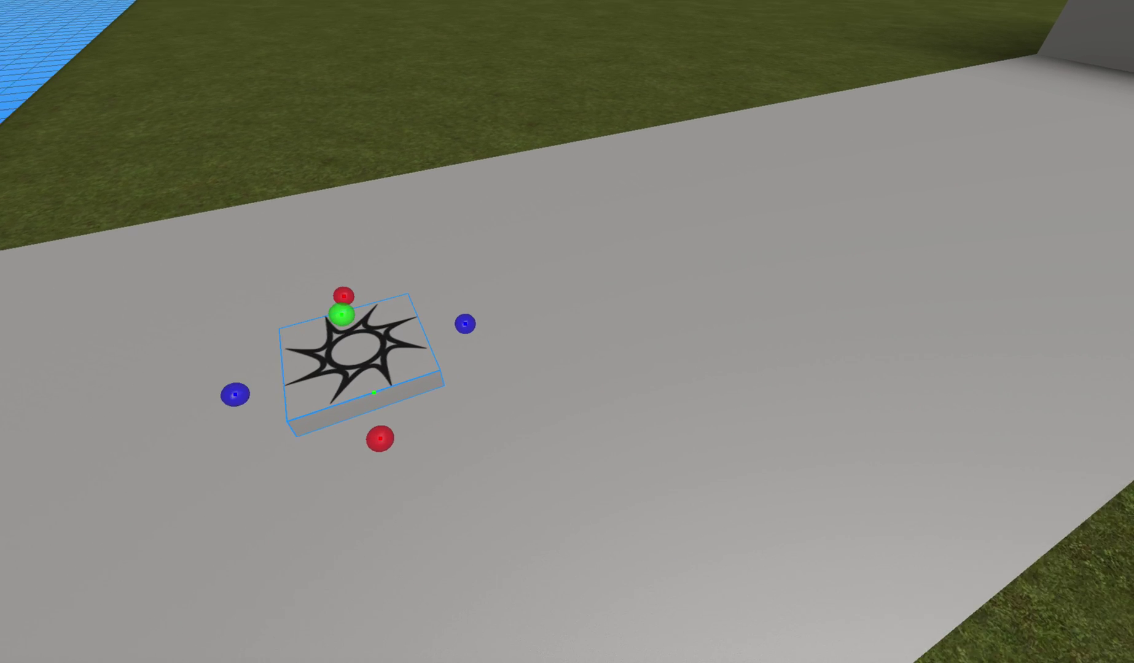
pyautogui.press('s')
pyautogui.press('a')
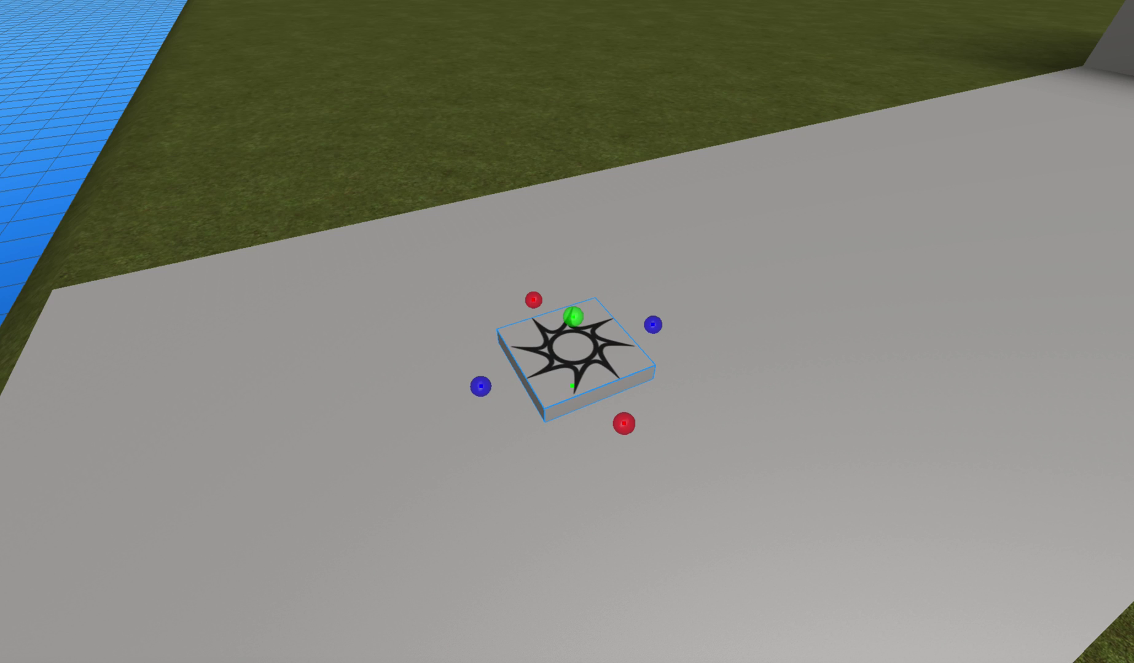
# Inspect the course layout from the spawn location along the path to the red jump pad and the large block.
pyautogui.moveTo(494, 81); pyautogui.dragTo(494, 80, button='right')
pyautogui.press('w')
pyautogui.press('s')
pyautogui.press('d')
pyautogui.click(351, 132)
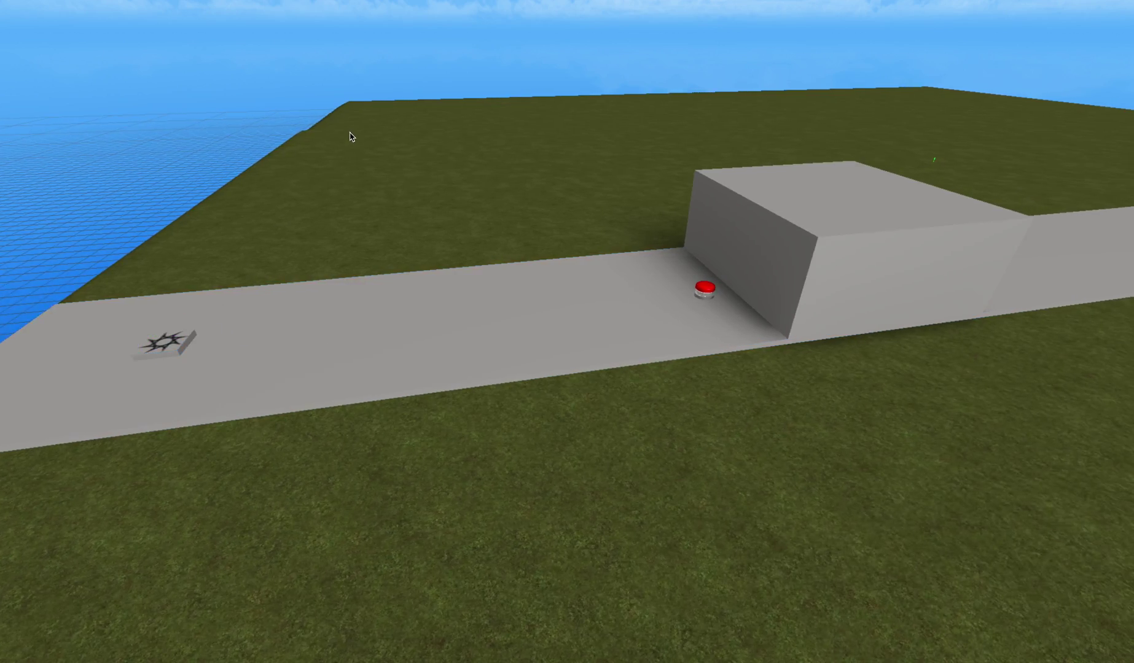
pyautogui.press('w')
pyautogui.press('s')
pyautogui.press('d')
pyautogui.moveTo(722, 286); pyautogui.dragTo(722, 285, button='right')
pyautogui.press('d')
pyautogui.press('w')
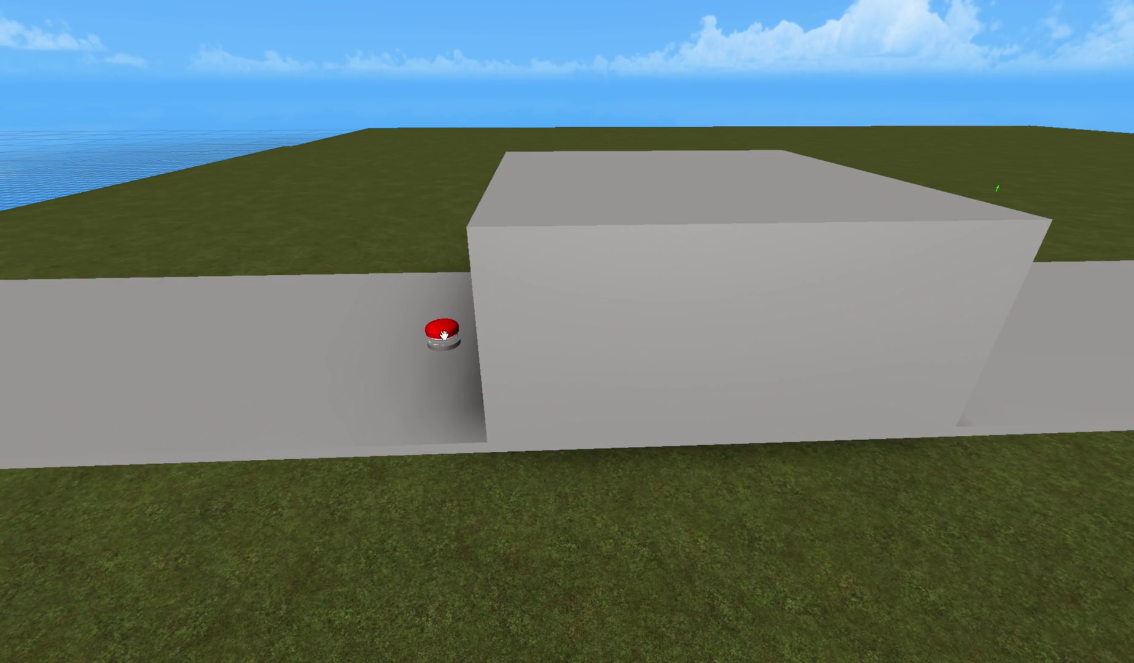
pyautogui.press('d')
pyautogui.press('a')
pyautogui.press('w')
pyautogui.moveTo(536, 192); pyautogui.dragTo(537, 192, button='right')
pyautogui.press('s')
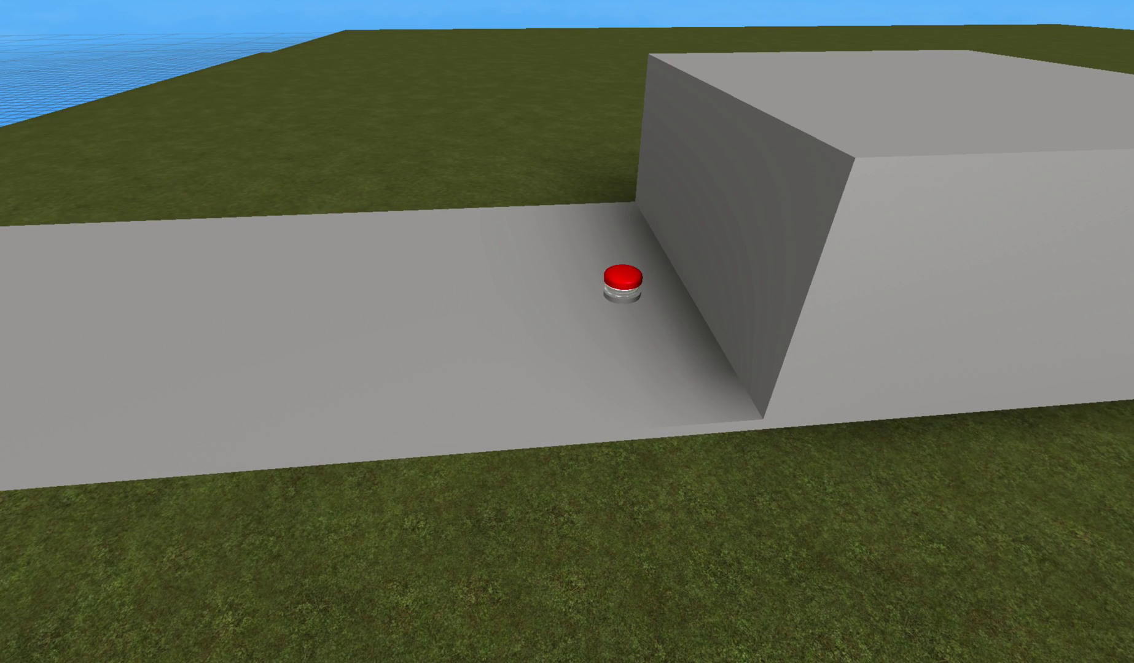
# Place a transparent text part above the path between the spawn location and the red jump pad.
pyautogui.press('w')
pyautogui.moveTo(218, 141); pyautogui.dragTo(218, 142, button='right')
pyautogui.press('s')
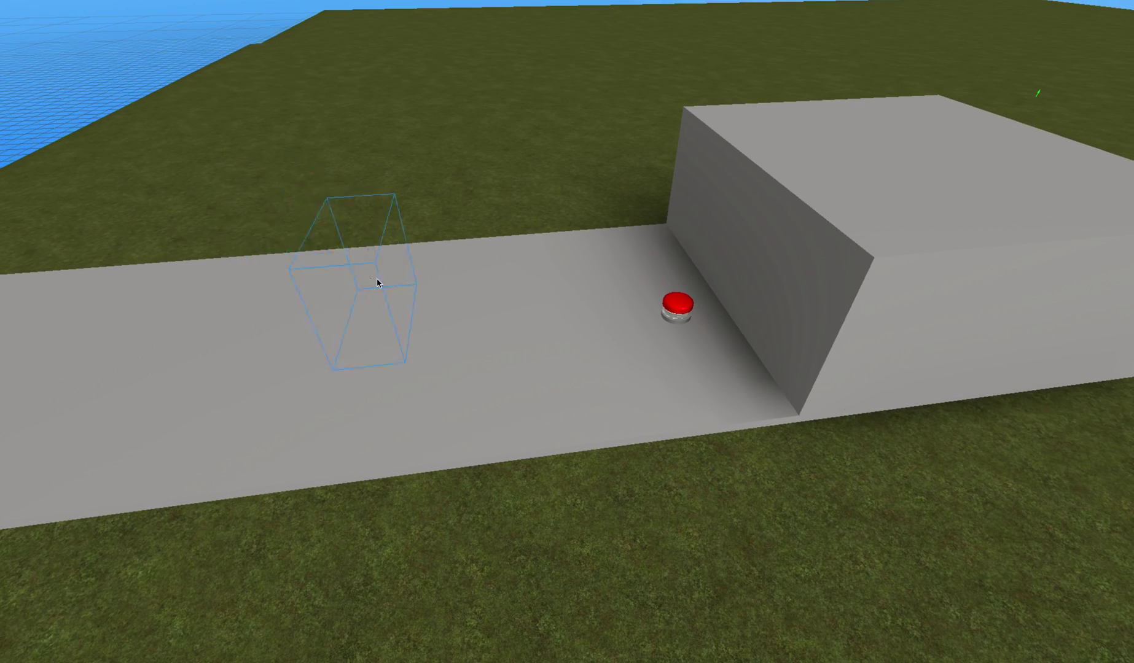
pyautogui.moveTo(379, 283); pyautogui.dragTo(393, 236)
pyautogui.press('w')
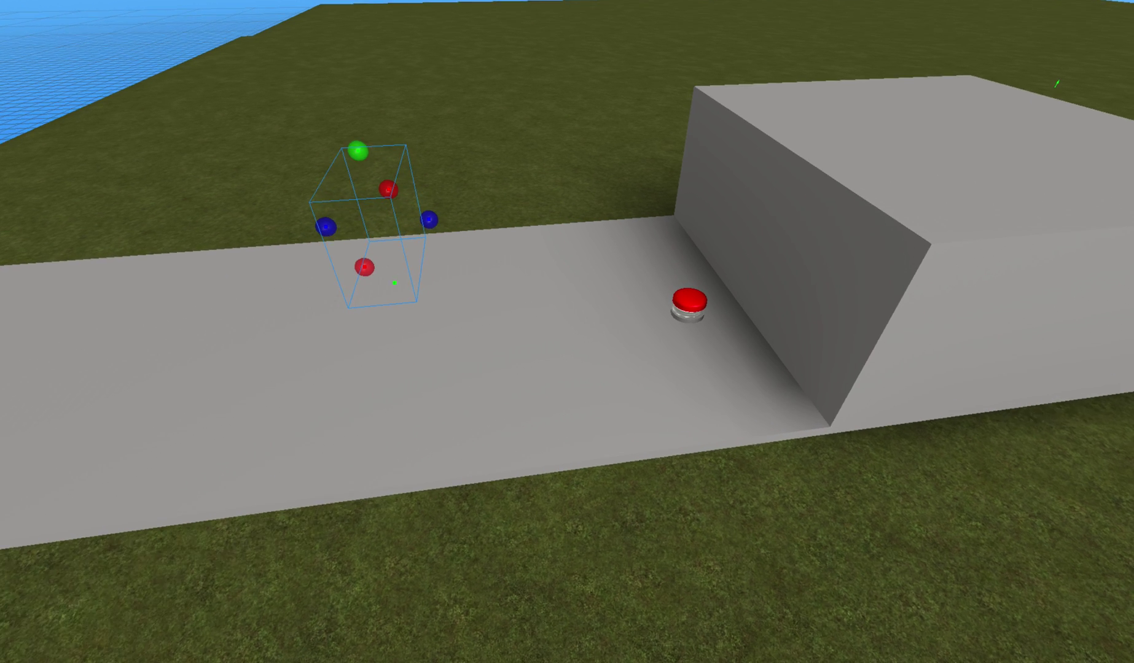
pyautogui.press('a')
# Rotate the transparent text part a quarter turn around its vertical axis so its lettering faces the path's near side.
pyautogui.hotkey('ctrl', '4')
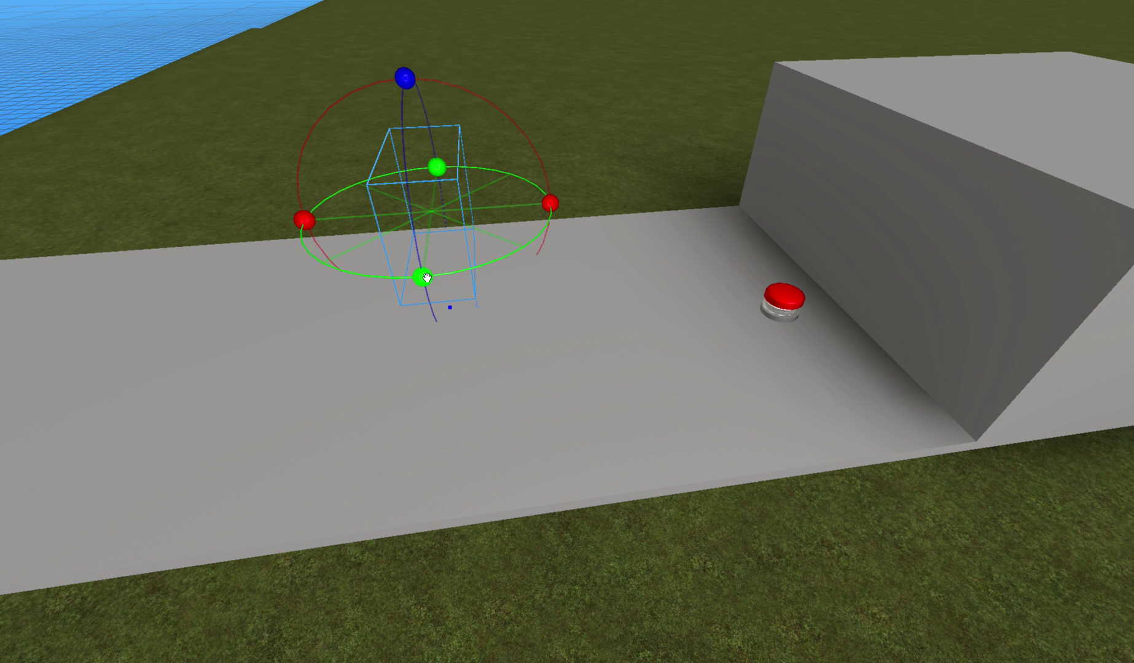
pyautogui.moveTo(423, 277); pyautogui.dragTo(678, 128)
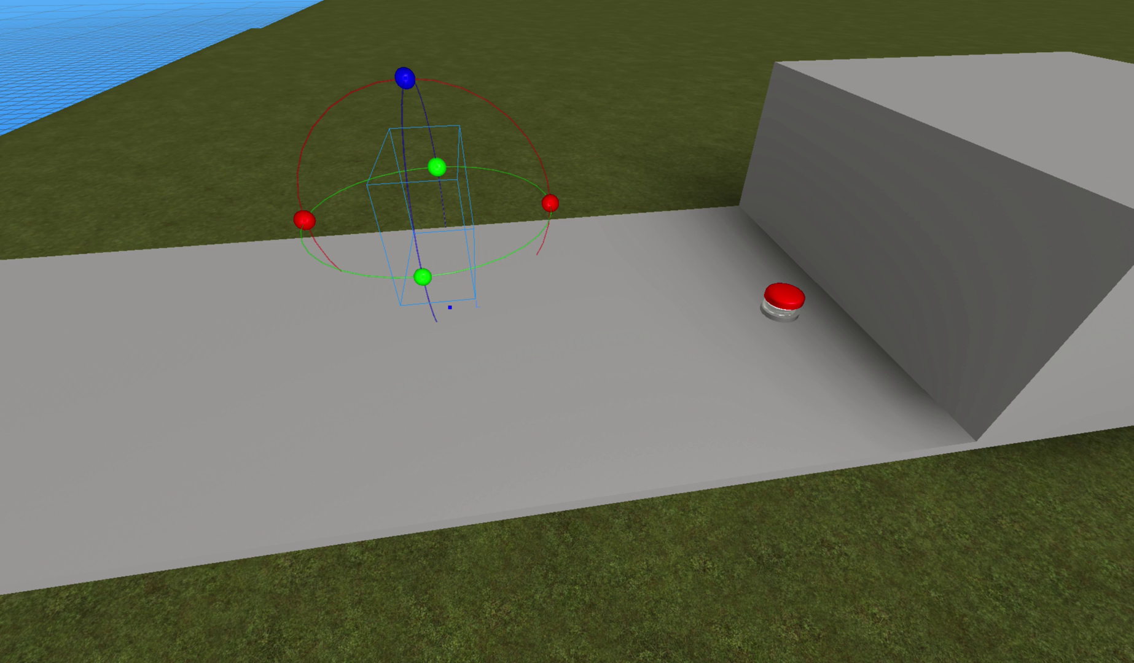
pyautogui.moveTo(438, 278); pyautogui.dragTo(666, 116)
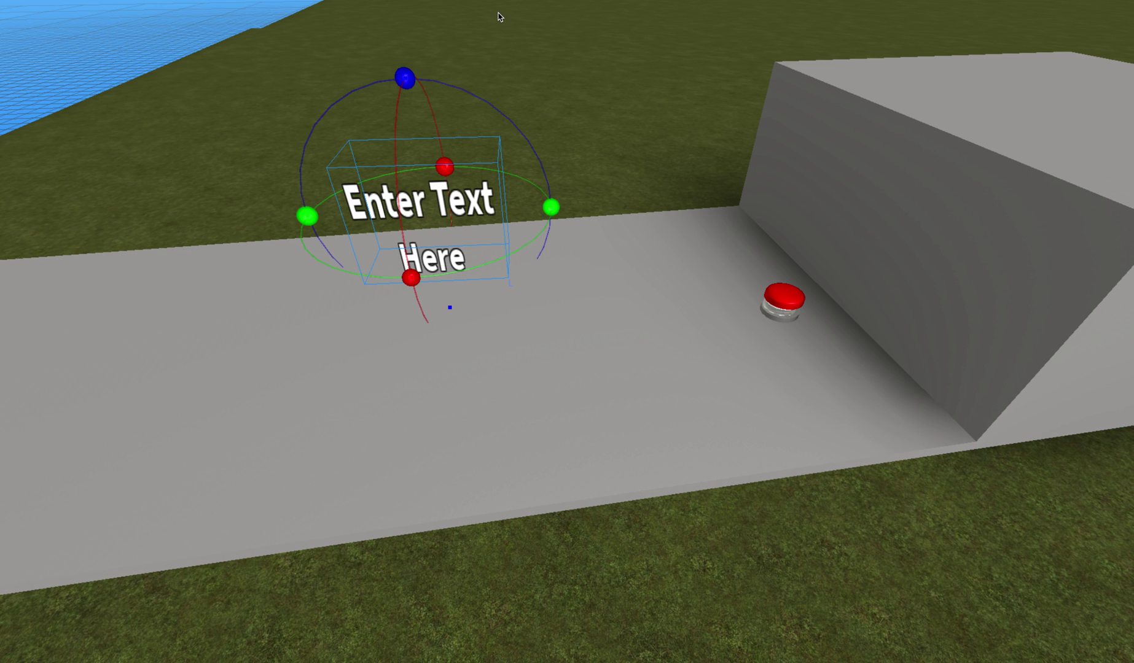
# Change the part's placeholder text to "Jump On The Jump Pad By Pressing [Space] Then you go higher!".
pyautogui.scroll(-3, 499, 18)
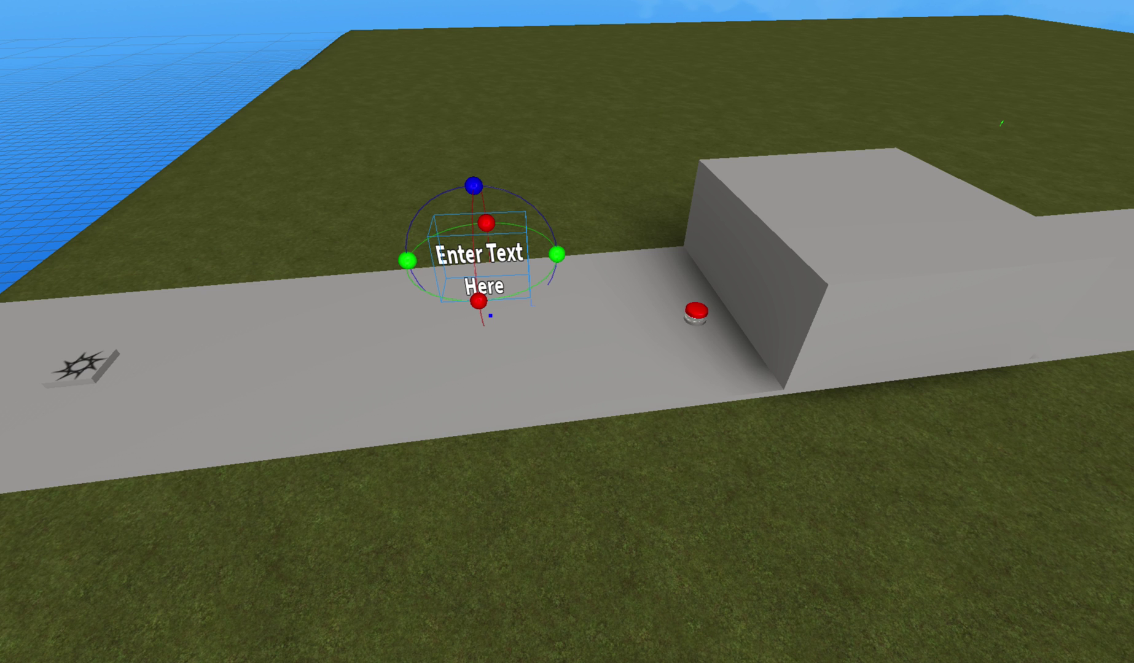
pyautogui.click(479, 268)
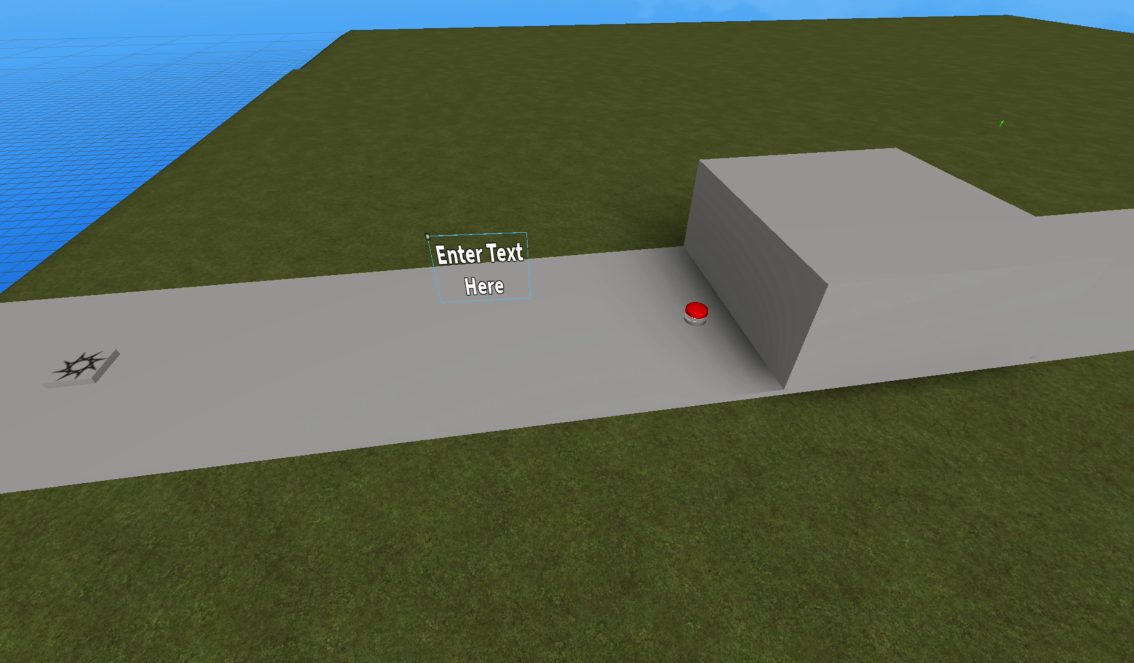
pyautogui.press('Return')
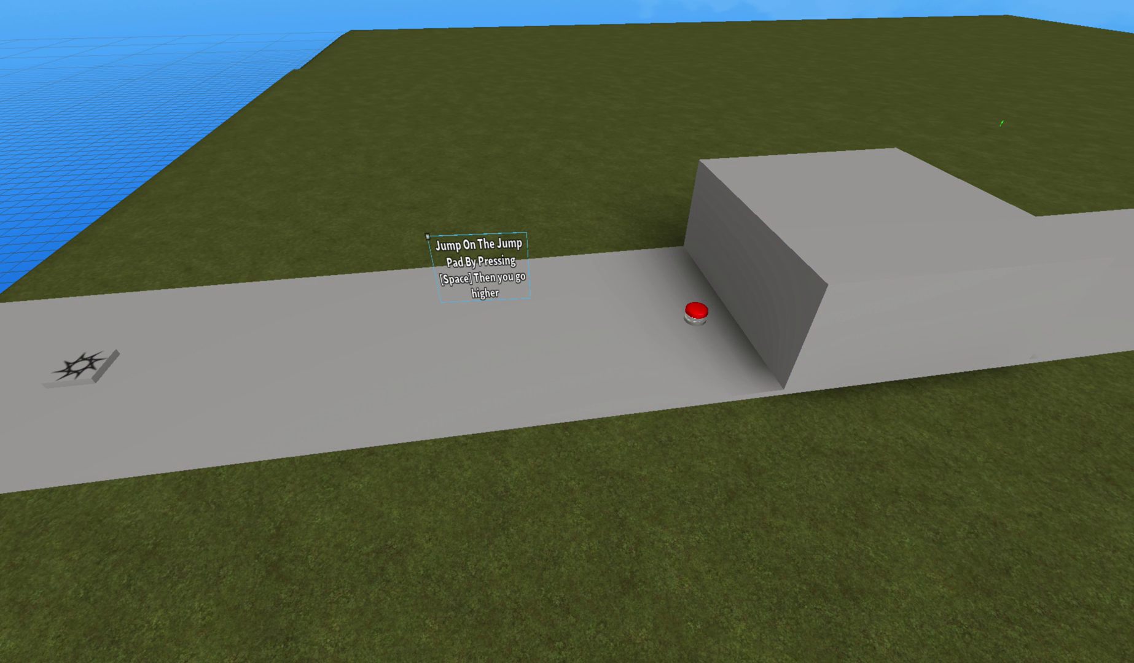
# Reduce the depth of the text part from its front face, then deselect it.
pyautogui.press('w')
pyautogui.press('w')
pyautogui.moveTo(588, 243); pyautogui.dragTo(575, 281, button='right')
pyautogui.click(575, 281)
pyautogui.scroll(5, 575, 282)
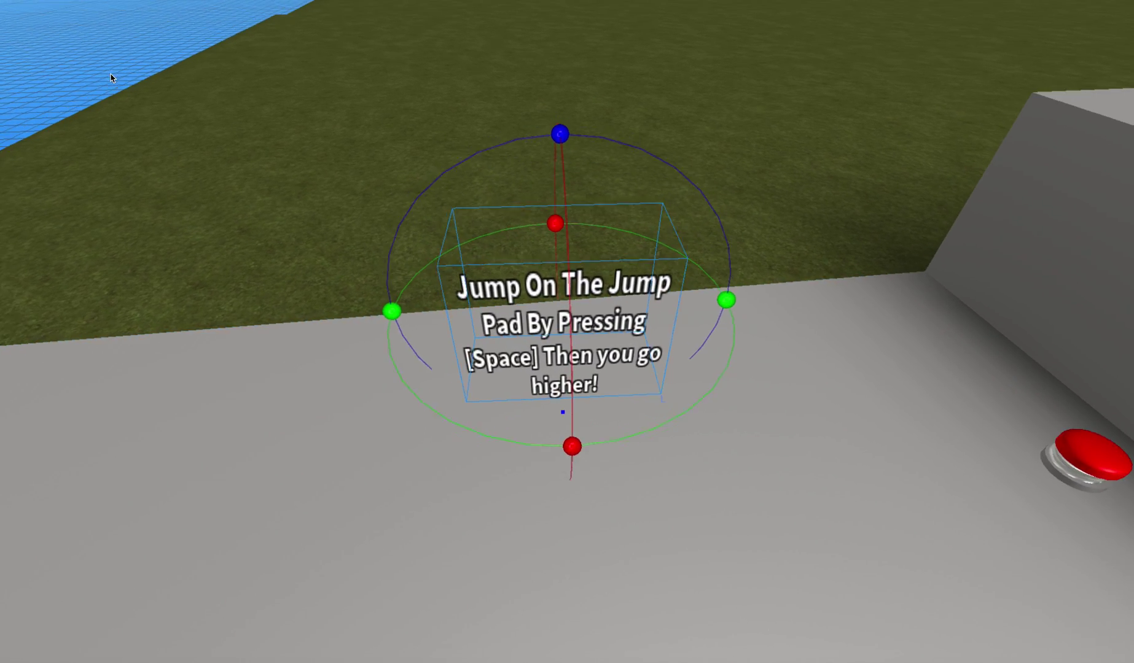
pyautogui.hotkey('ctrl', '3')
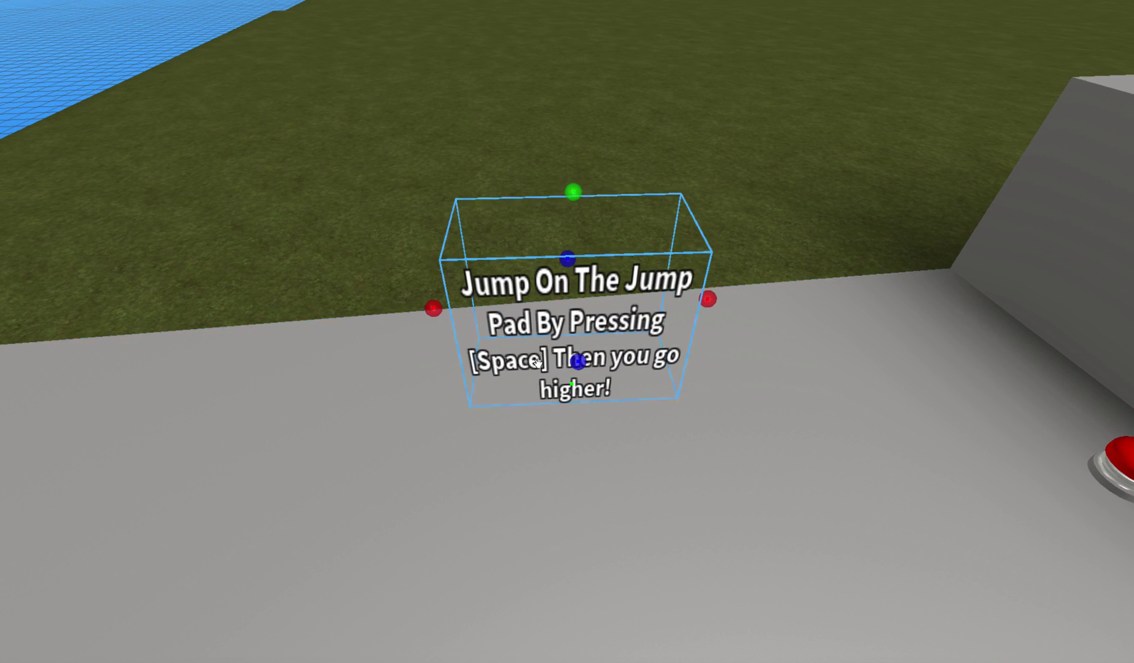
pyautogui.moveTo(578, 362); pyautogui.dragTo(568, 264)
pyautogui.click(557, 124)
# Play-test the course and walk the avatar from the spawn location to the floating instruction text.
pyautogui.press('w')
pyautogui.moveTo(556, 124); pyautogui.dragTo(525, 120, button='right')
pyautogui.press('s')
pyautogui.press('s')
pyautogui.press('a')
pyautogui.press('w')
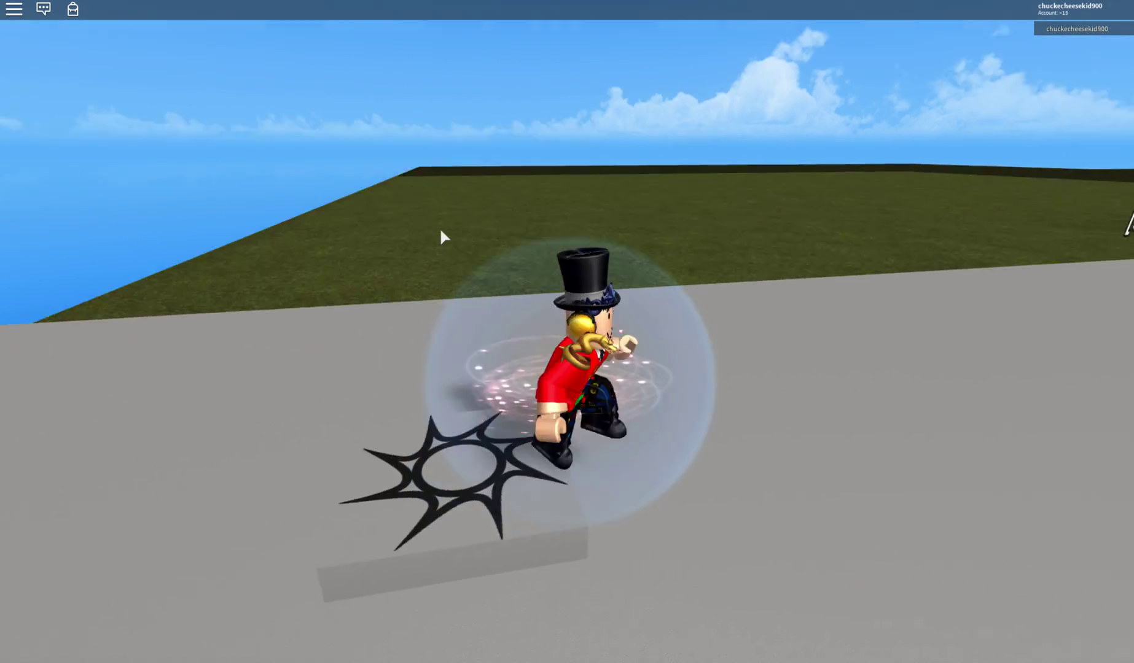
pyautogui.press('s')
pyautogui.press('d')
pyautogui.press('w')
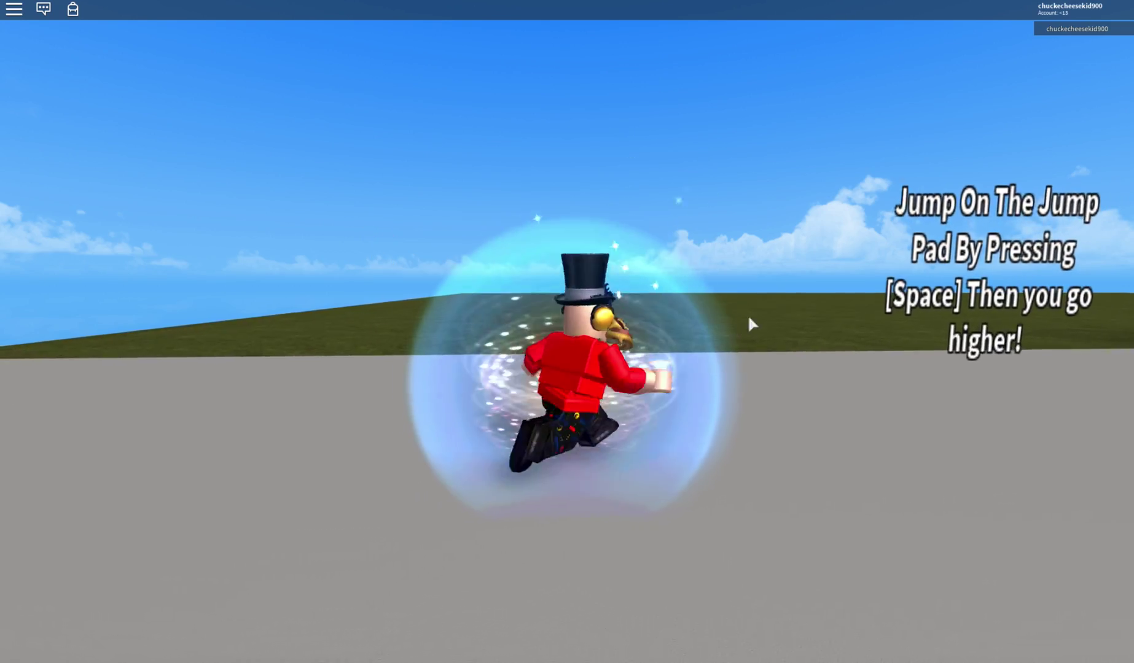
pyautogui.press('w')
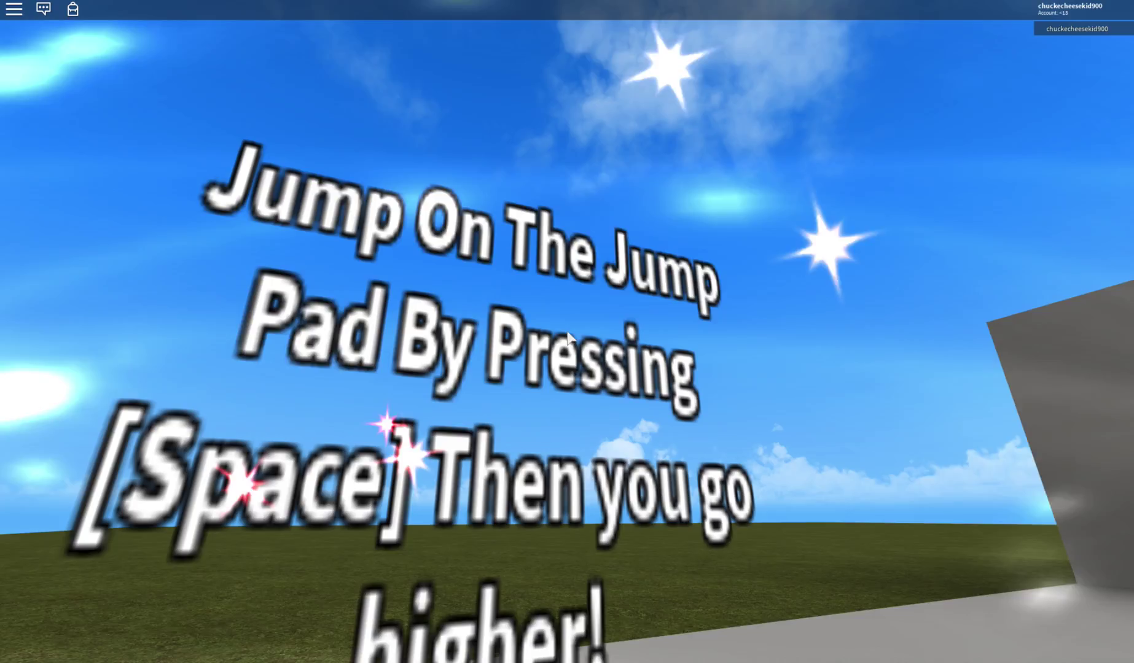
# Test the red jump pad by jumping the avatar from it onto the large grey block.
pyautogui.scroll(-1, 567, 332)
pyautogui.scroll(-3, 568, 332)
pyautogui.moveTo(568, 333); pyautogui.dragTo(566, 338, button='right')
pyautogui.press('s')
pyautogui.scroll(-3, 566, 339)
pyautogui.press('d')
pyautogui.press('space')
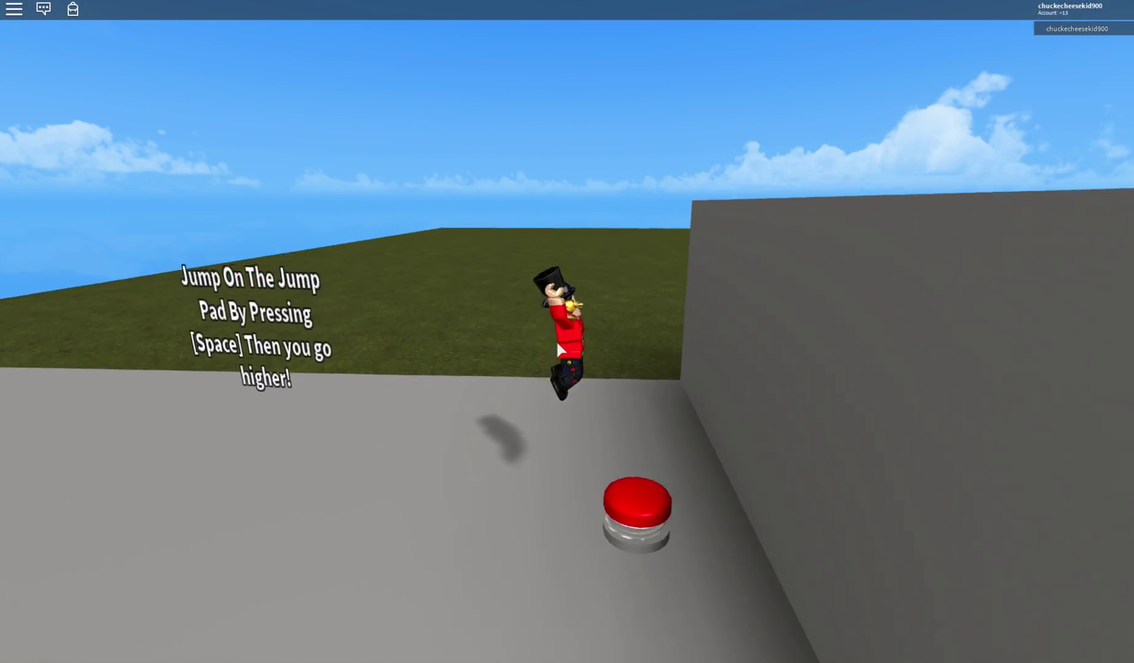
pyautogui.press('a')
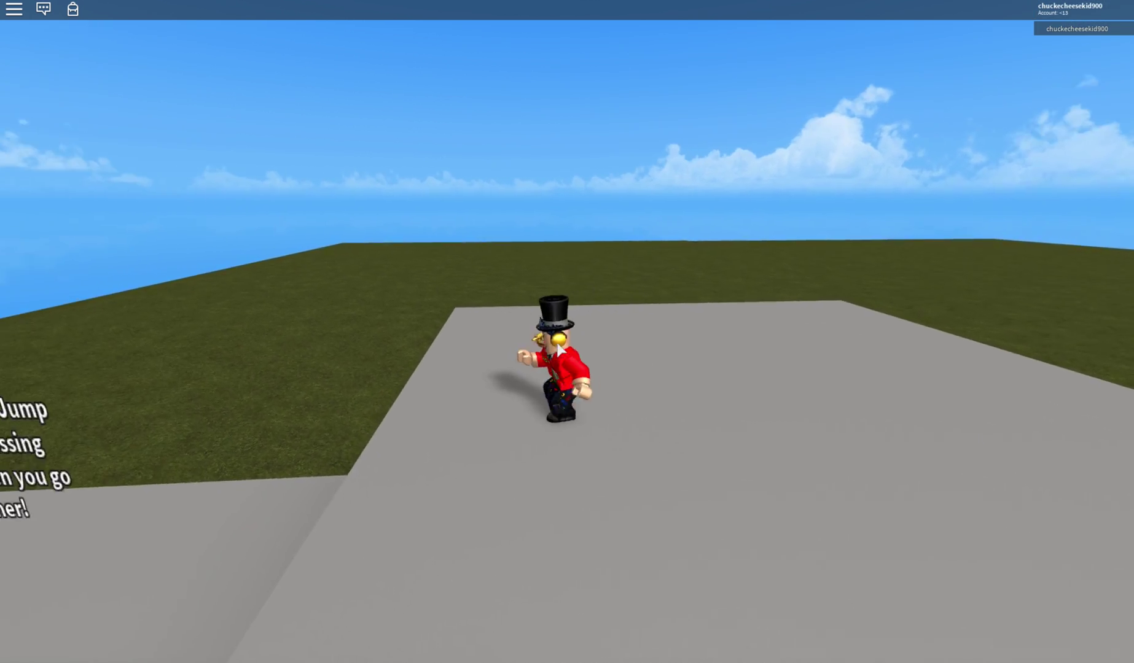
# Repeat the jump pad test, bouncing the avatar off the red pad back up onto the large grey block.
pyautogui.press('space')
pyautogui.press('d')
pyautogui.press('a')
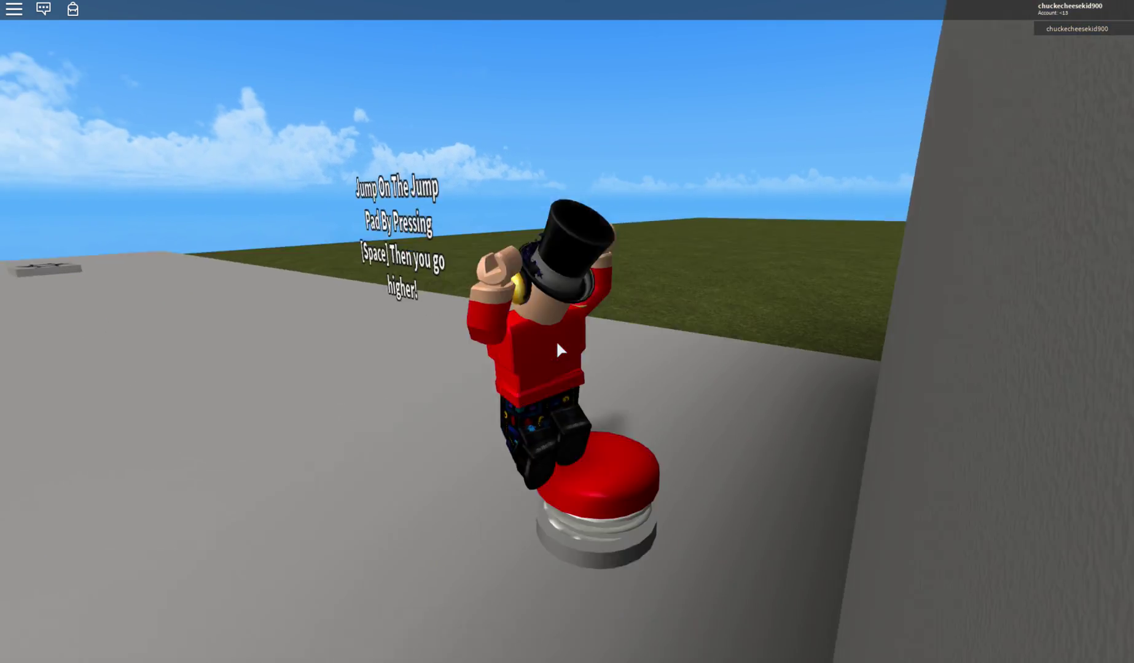
pyautogui.press('d')
pyautogui.press('space')
pyautogui.press('s')
pyautogui.press('w')
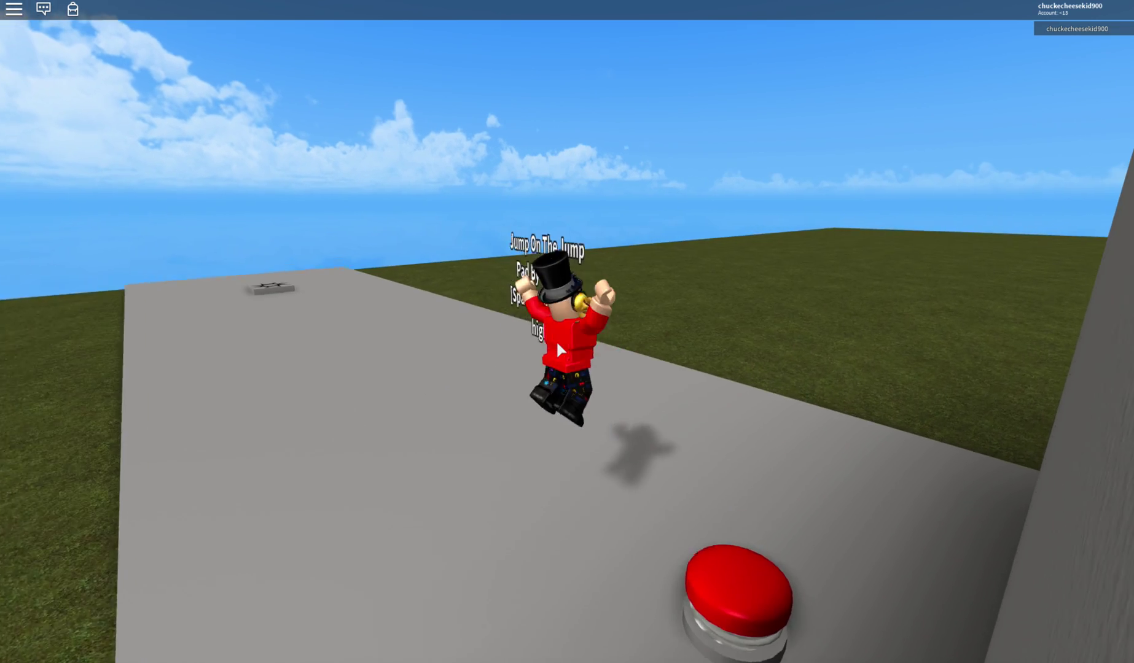
pyautogui.press('d')
pyautogui.press('space')
pyautogui.press('w')
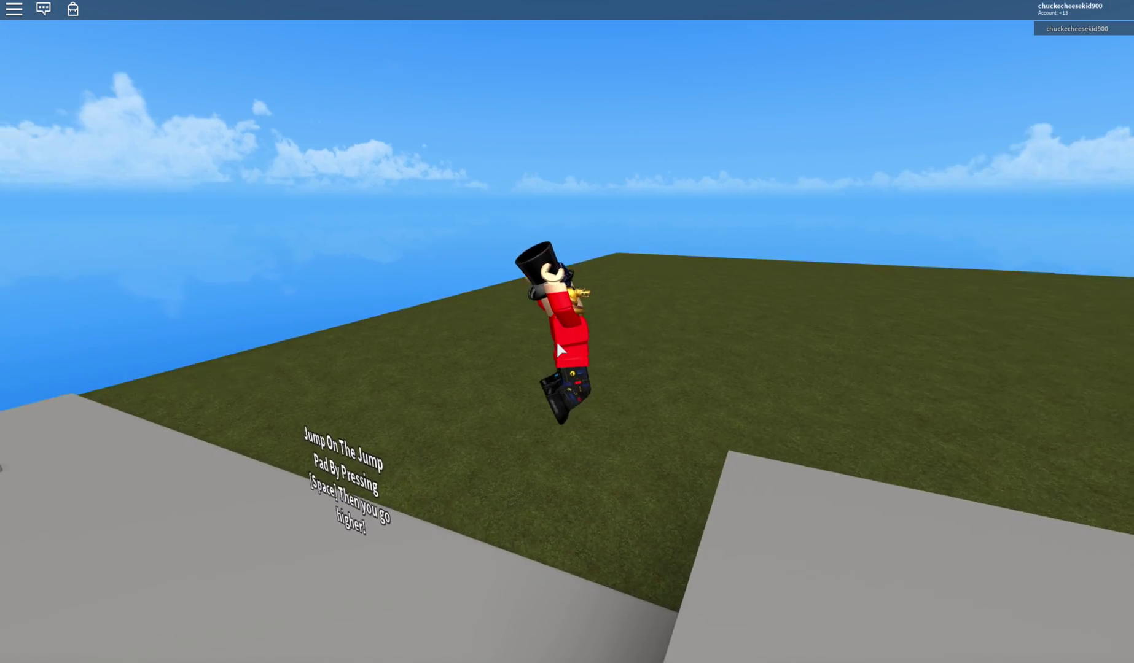
pyautogui.press('s')
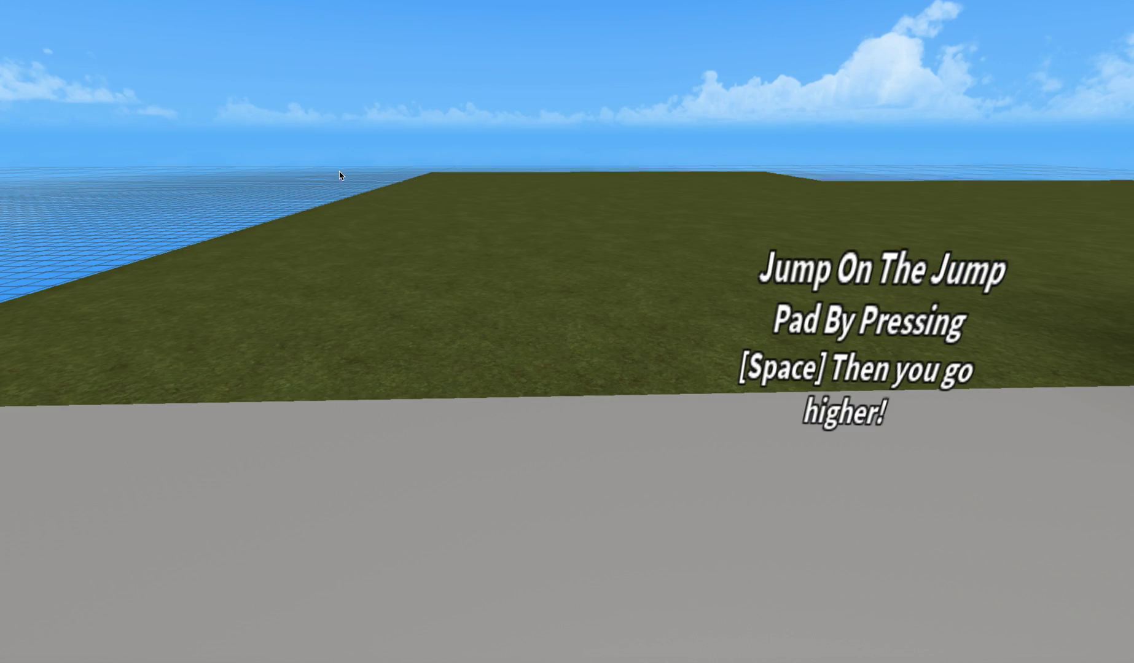
# Examine the start of the course in the editor and select the spawn location.
pyautogui.press('w')
pyautogui.moveTo(339, 176); pyautogui.dragTo(385, 225, button='right')
pyautogui.press('s')
pyautogui.press('s')
pyautogui.press('w')
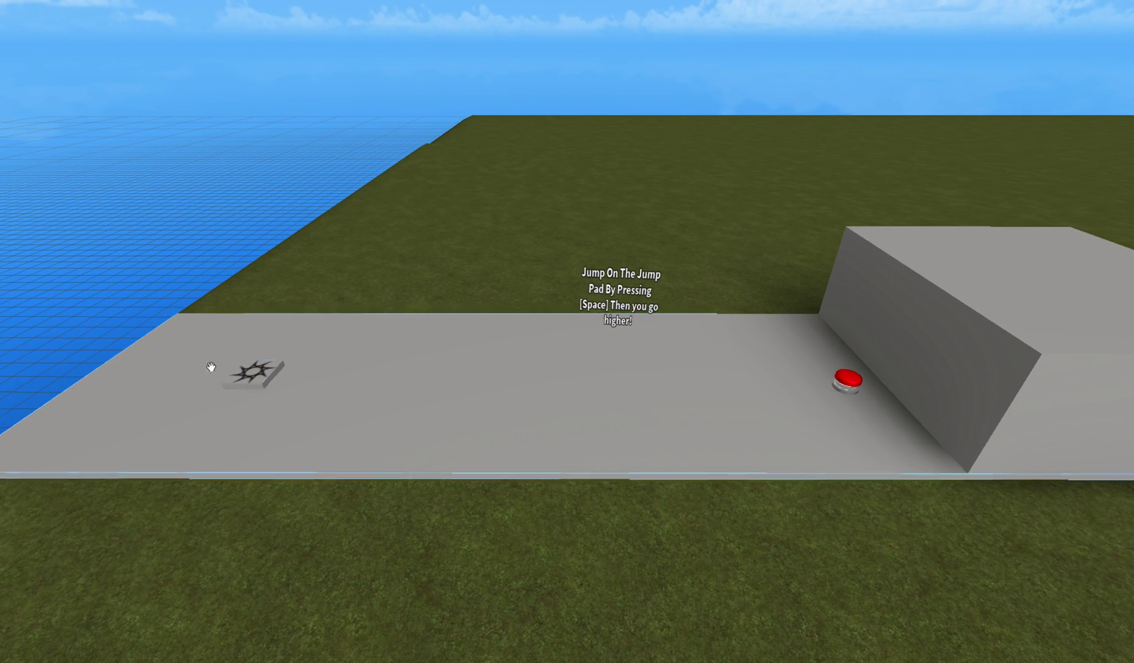
pyautogui.click(253, 371)
pyautogui.press('w')
pyautogui.press('s')
pyautogui.press('d')
pyautogui.press('w')
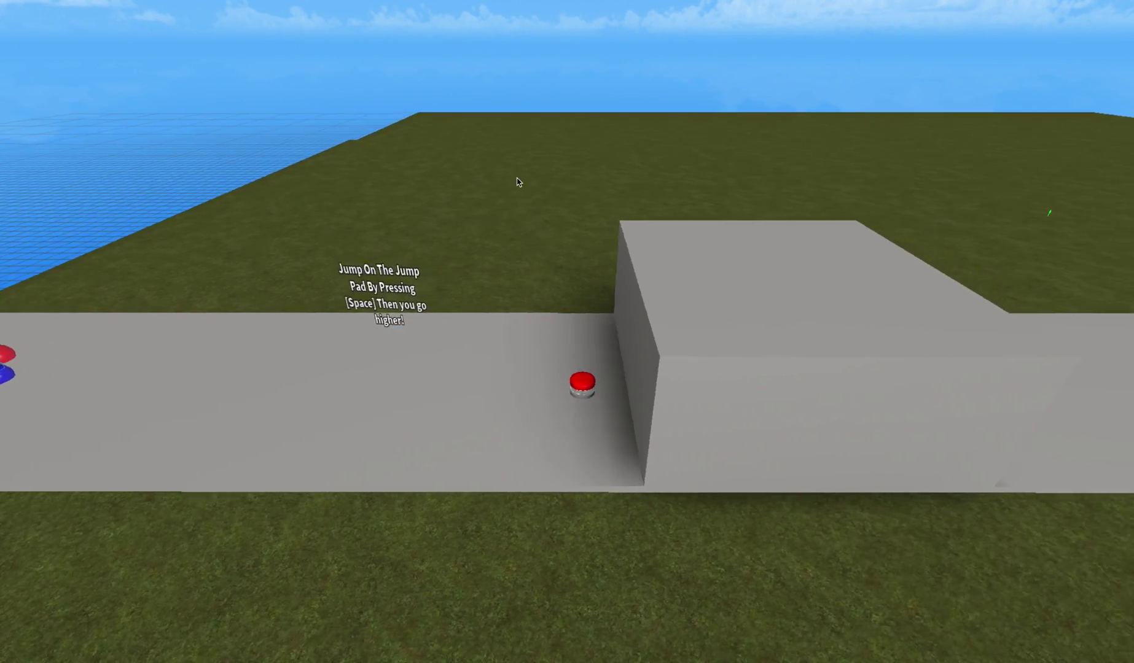
# Examine the course from the large grey block along the path towards its far end.
pyautogui.press('w')
pyautogui.moveTo(643, 205); pyautogui.dragTo(382, 228, button='right')
pyautogui.press('d')
pyautogui.press('w')
pyautogui.press('a')
pyautogui.press('s')
pyautogui.press('d')
pyautogui.press('w')
pyautogui.press('a')
pyautogui.press('s')
pyautogui.press('d')
pyautogui.press('a')
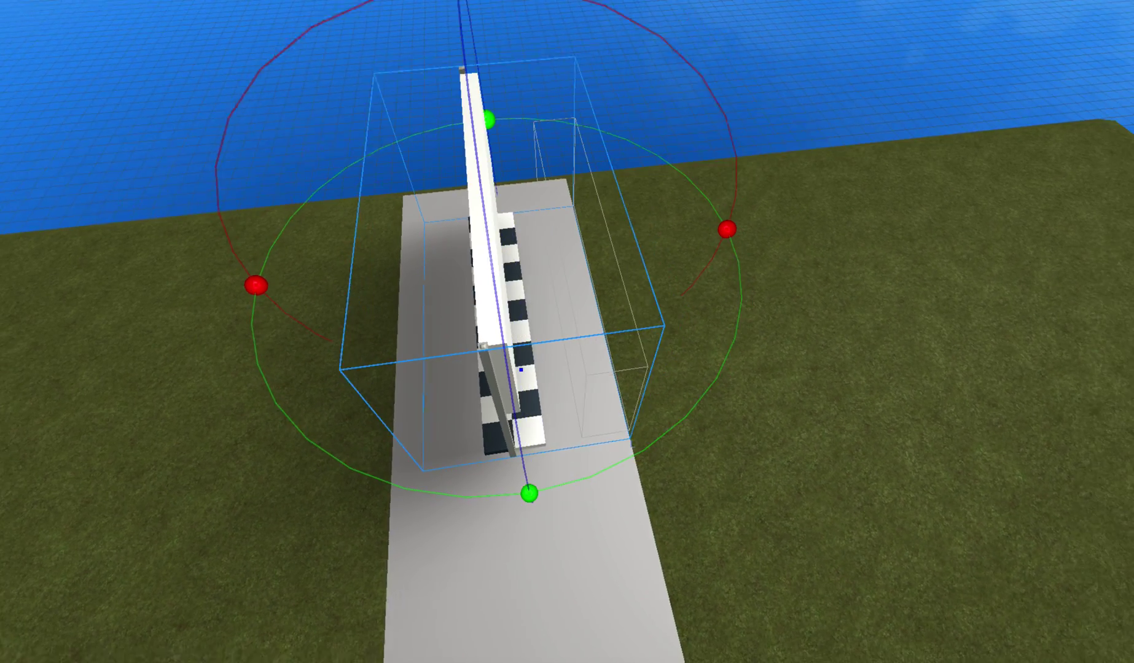
# Rotate the finish gate a quarter turn about its vertical axis so it spans the path and faces the course.
pyautogui.moveTo(535, 463); pyautogui.dragTo(841, 155)
pyautogui.moveTo(814, 72); pyautogui.dragTo(806, 62)
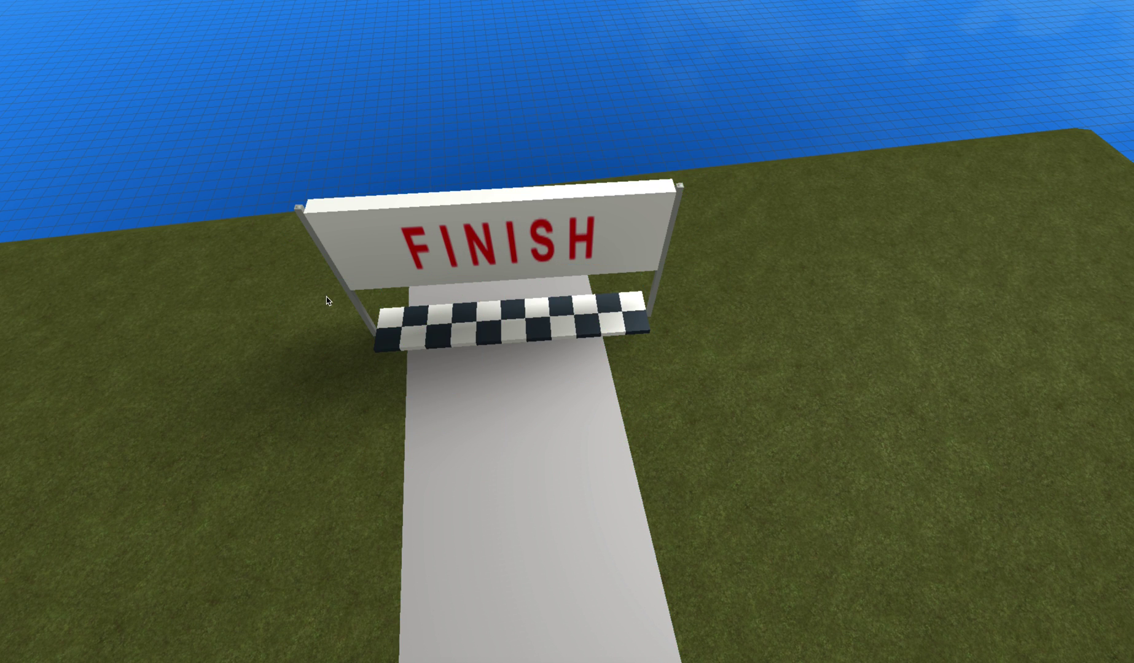
pyautogui.press('w')
pyautogui.press('a')
pyautogui.press('d')
pyautogui.press('s')
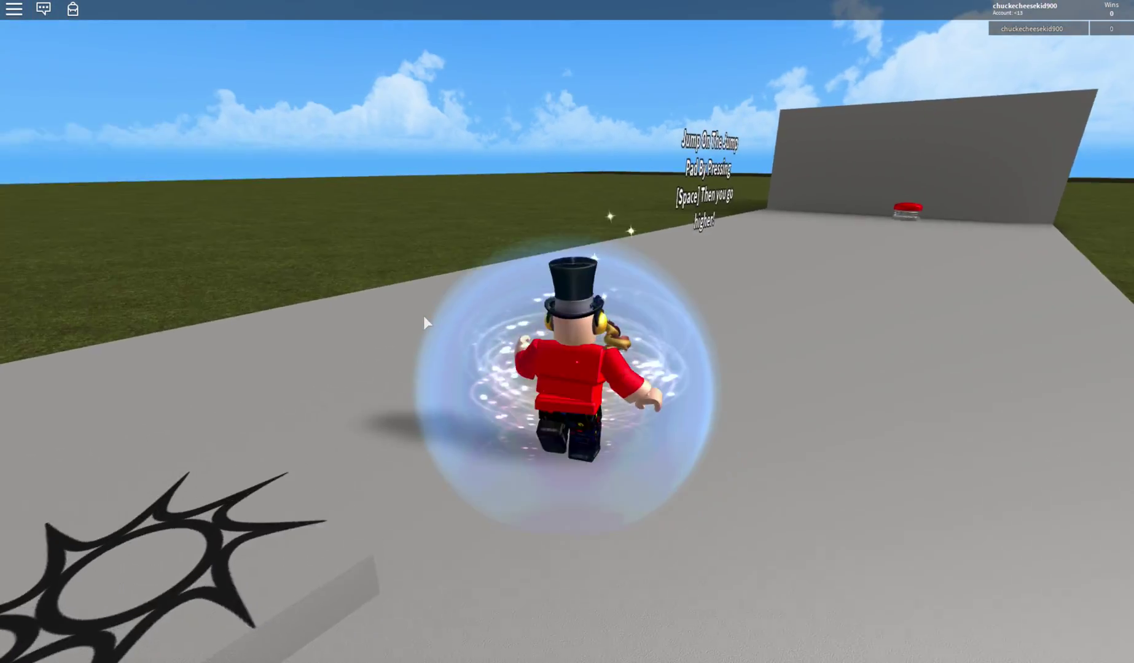
# Play-test the course in first-person view, walking the avatar past the floating instructions towards the red jump pad.
pyautogui.scroll(5, 423, 315)
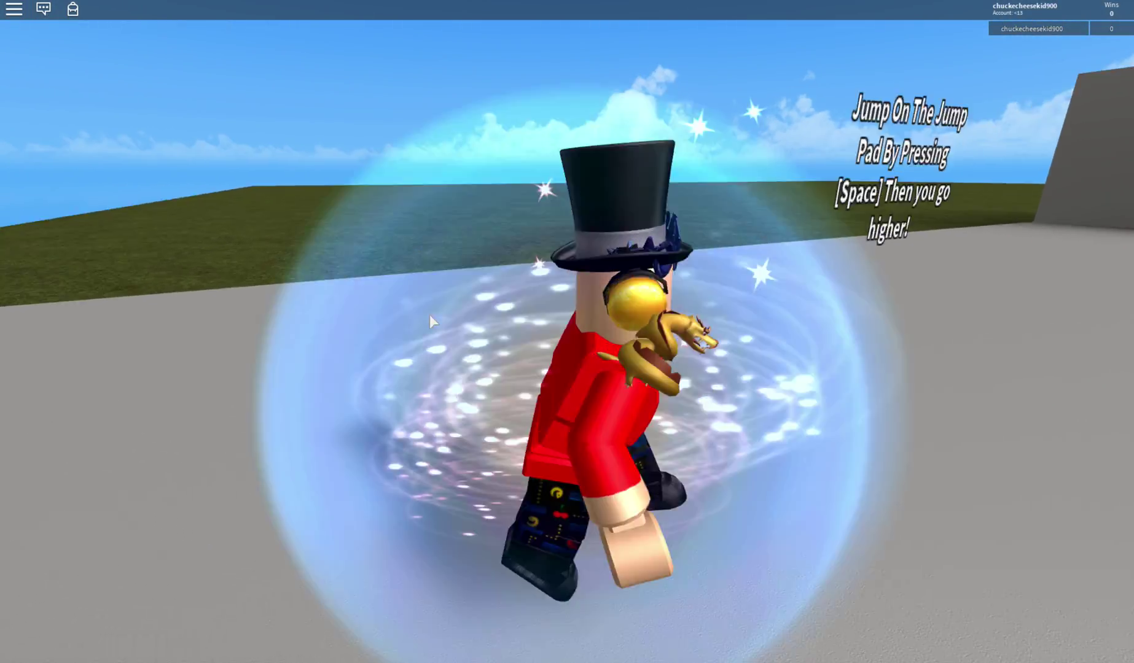
pyautogui.scroll(3, 429, 315)
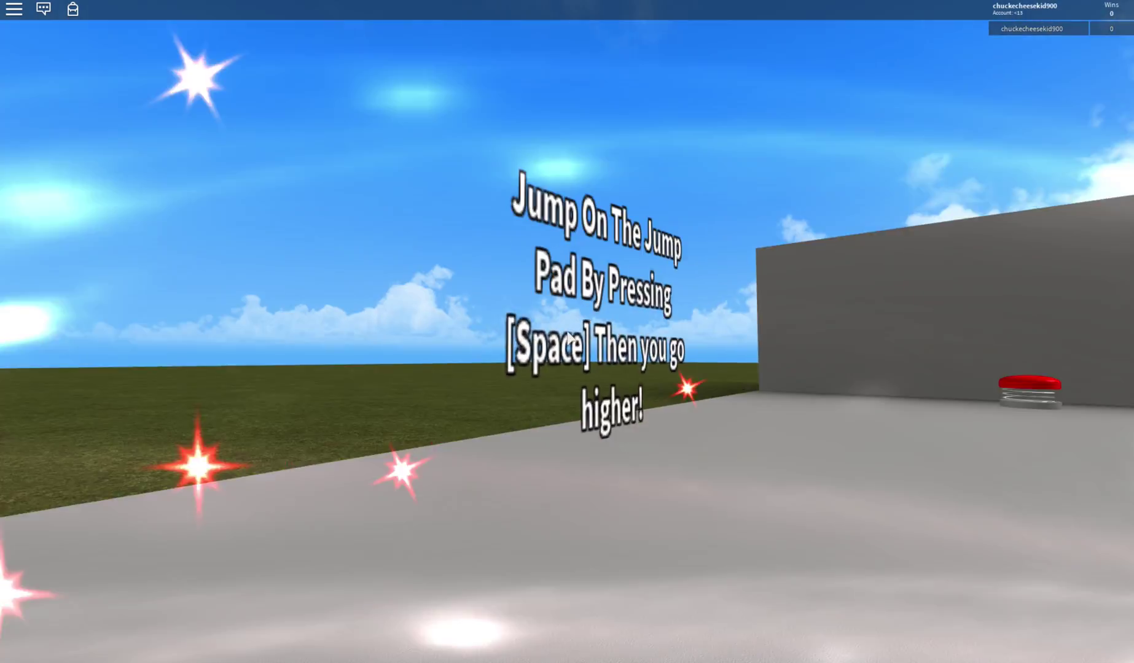
pyautogui.press('w')
pyautogui.press('d')
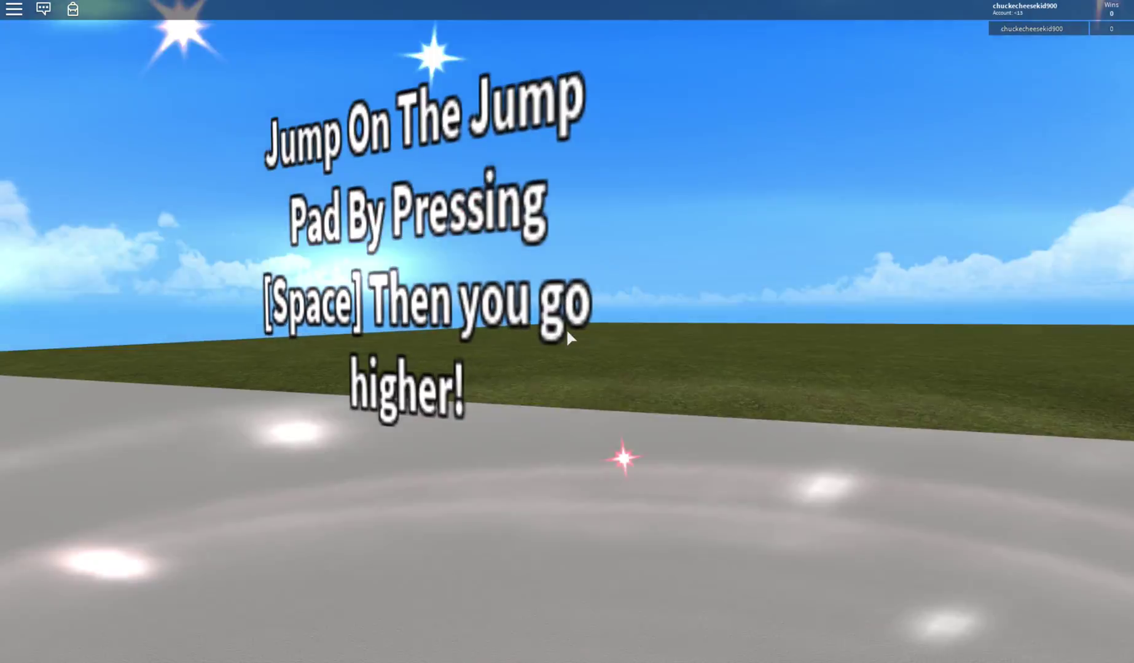
pyautogui.press('d')
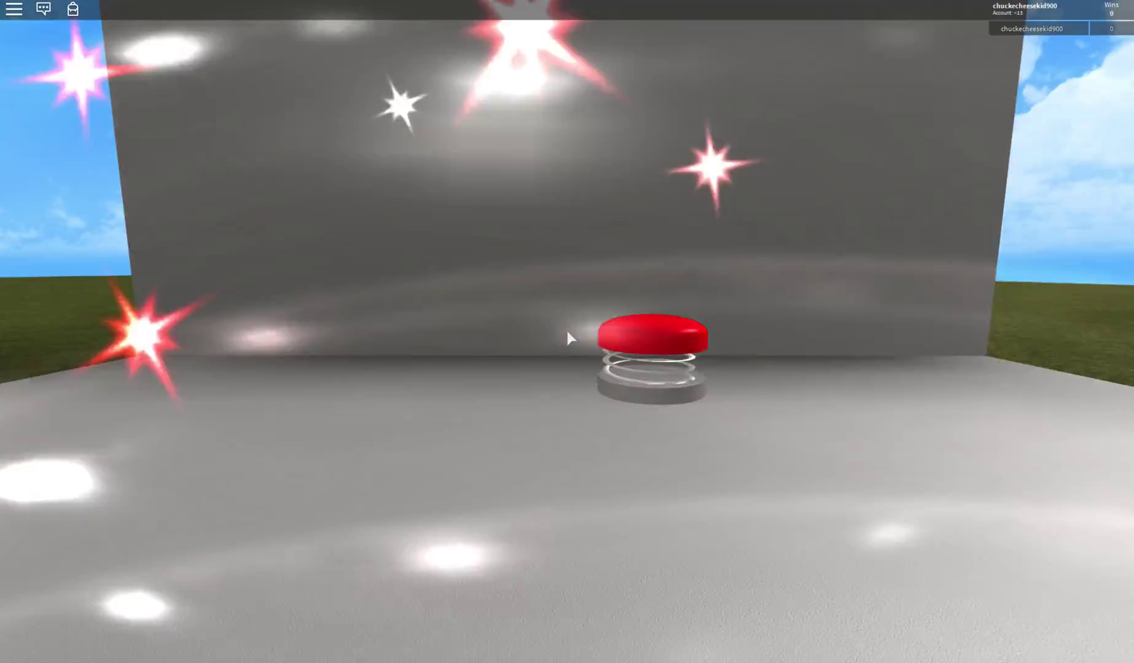
# Take the avatar over the large grey block onto the path beyond and view the whole course from a distance.
pyautogui.press('w')
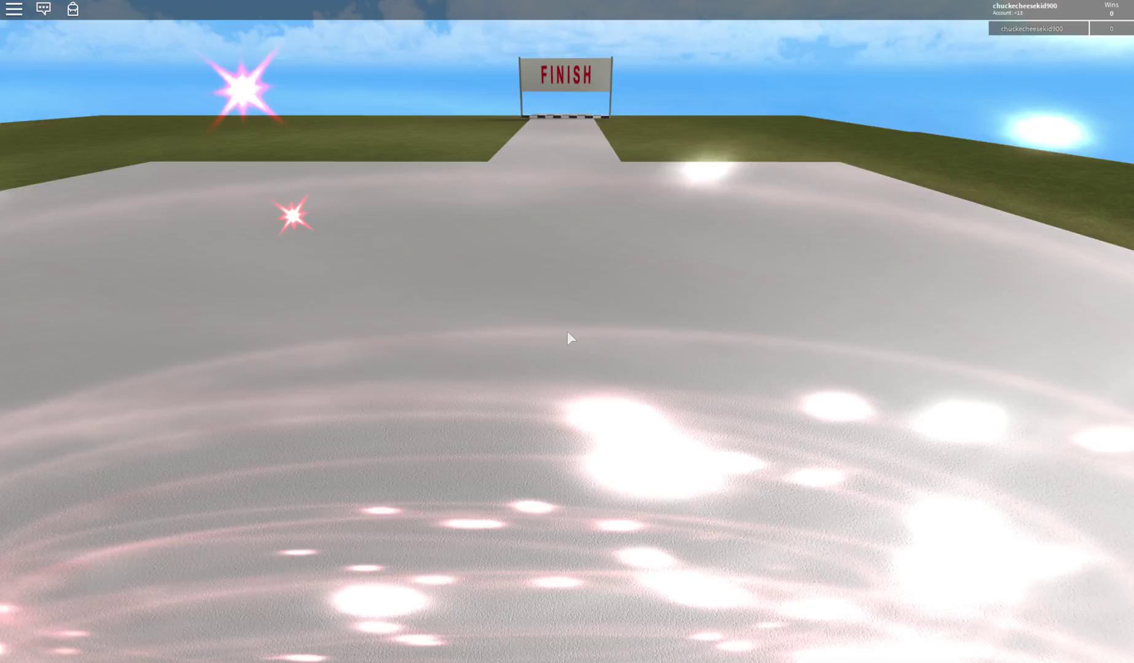
pyautogui.press('w')
pyautogui.scroll(-2, 567, 331)
pyautogui.press('w')
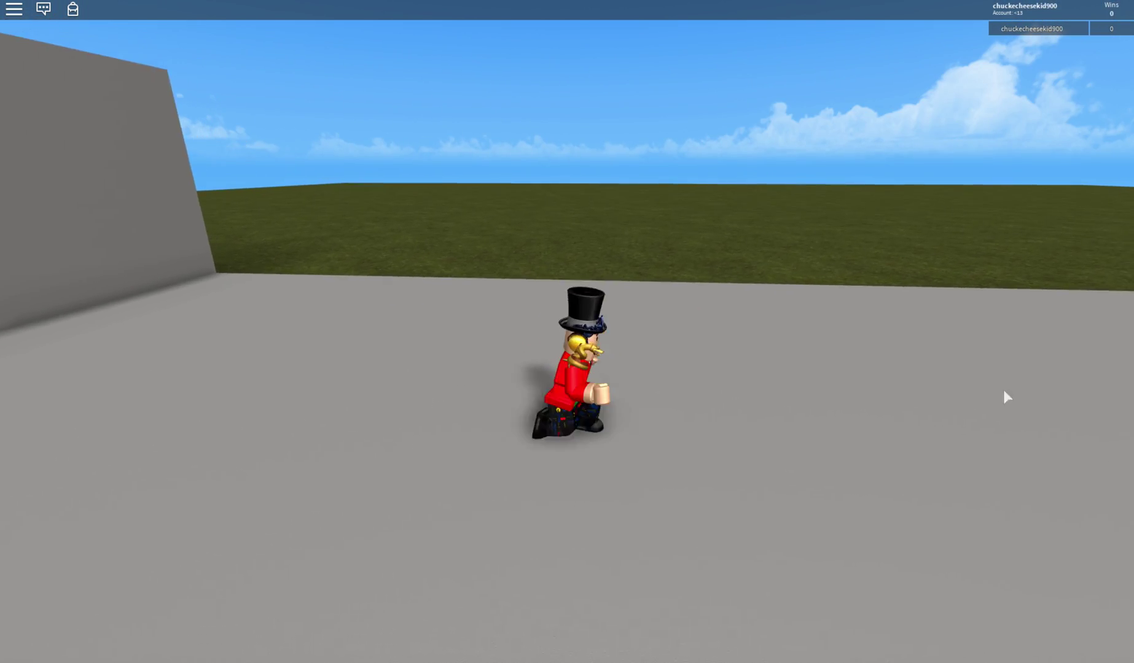
pyautogui.scroll(-10, 958, 406)
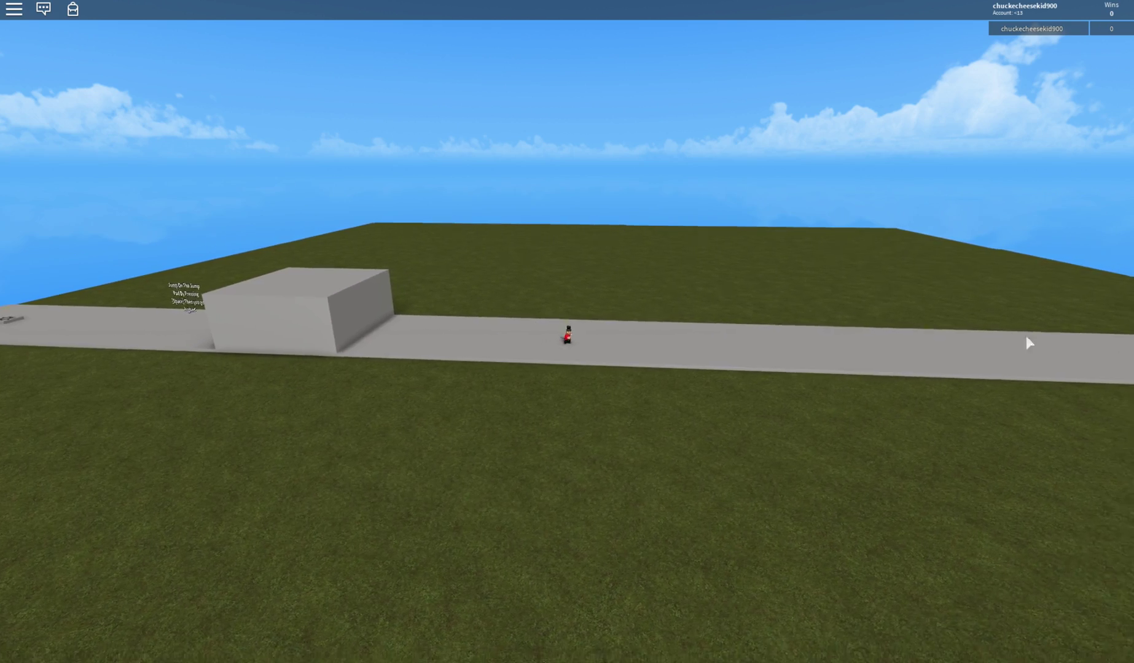
pyautogui.press('d')
pyautogui.scroll(-3, 745, 337)
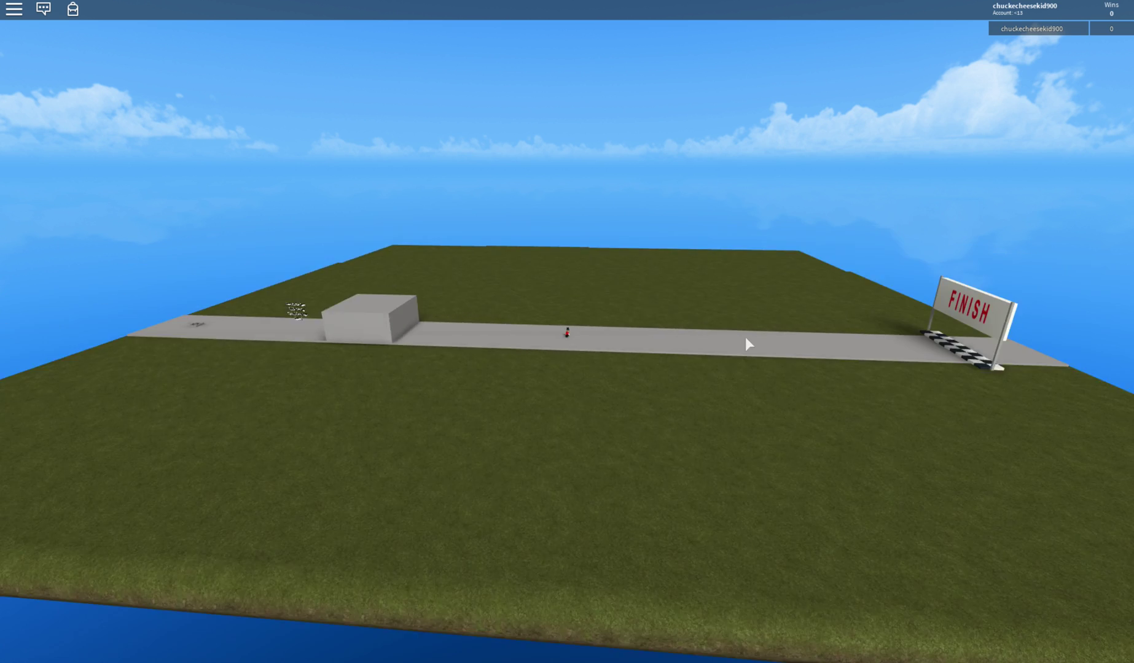
pyautogui.moveTo(746, 338); pyautogui.dragTo(795, 345, button='right')
pyautogui.scroll(10, 751, 326)
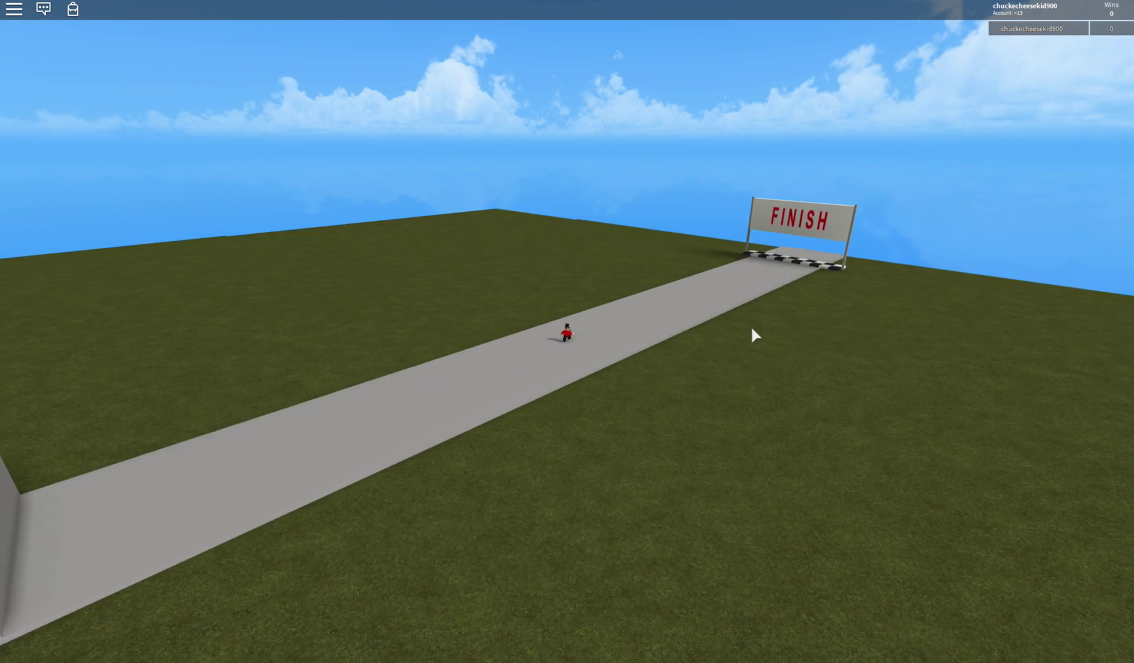
# Run the avatar along the path to the chequered finish line and try out the finish gate.
pyautogui.press('w')
pyautogui.moveTo(770, 327); pyautogui.dragTo(616, 339, button='right')
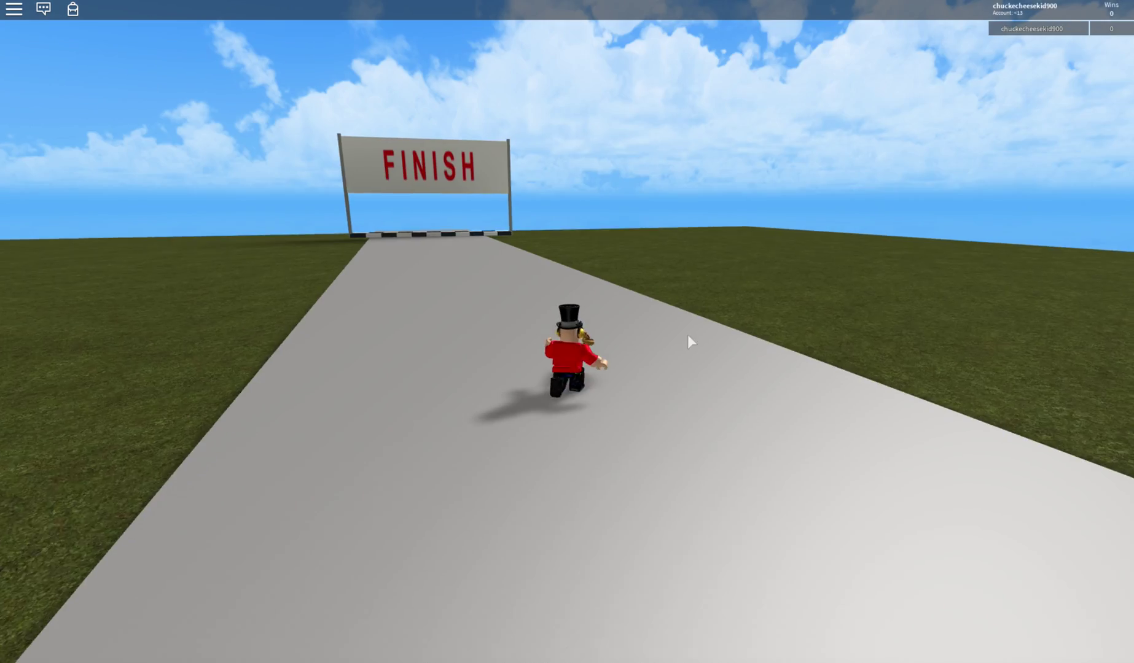
pyautogui.scroll(5, 616, 339)
pyautogui.press('w')
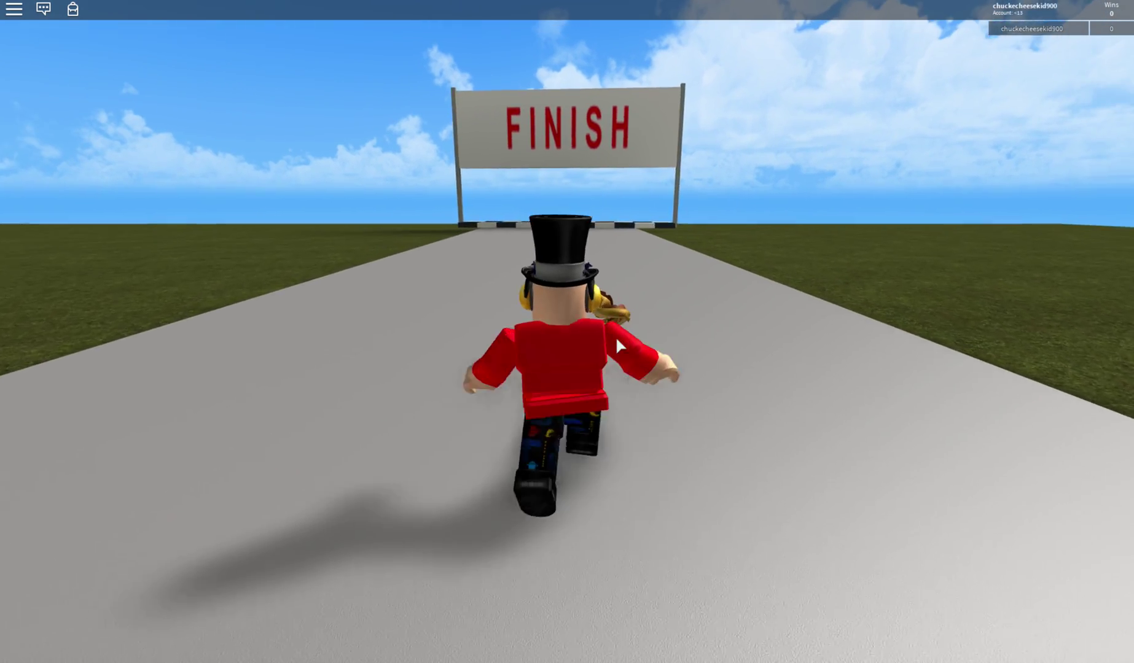
pyautogui.press('w')
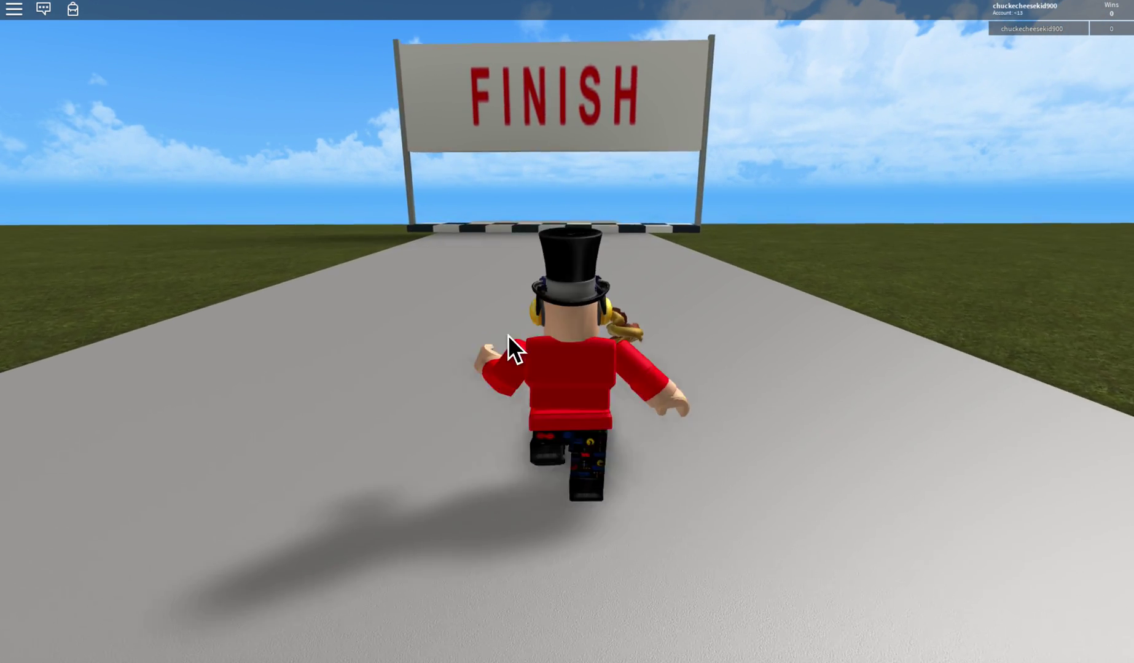
pyautogui.press('w')
pyautogui.press('w')
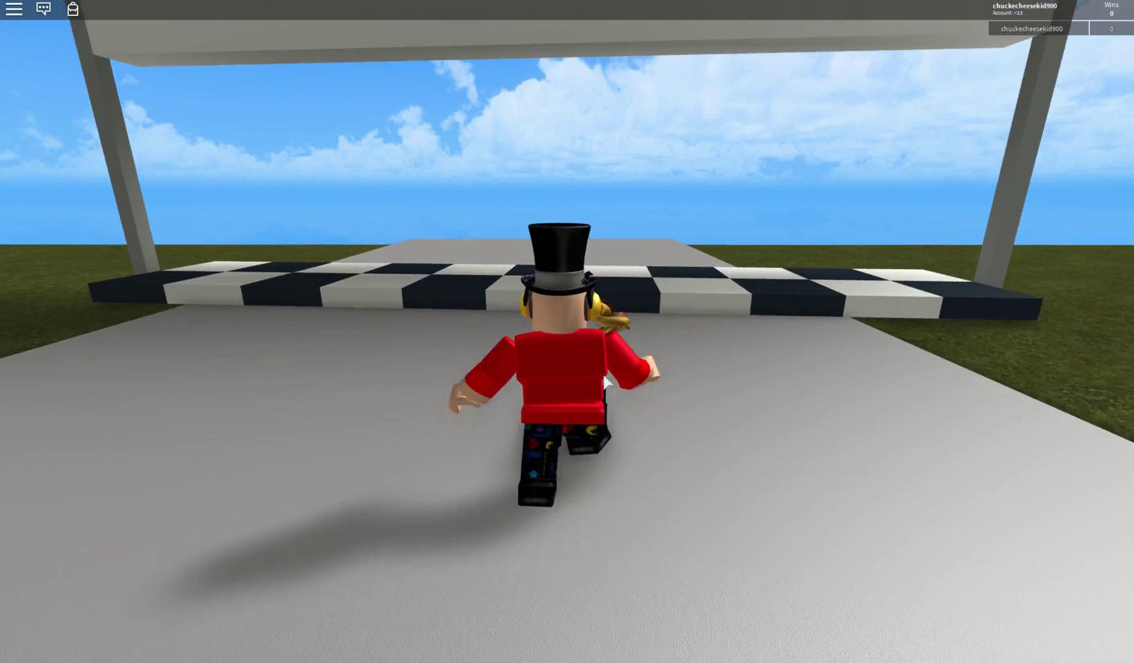
pyautogui.moveTo(614, 370); pyautogui.dragTo(605, 374, button='right')
pyautogui.press('d')
pyautogui.press('d')
pyautogui.press('a')
pyautogui.press('w')
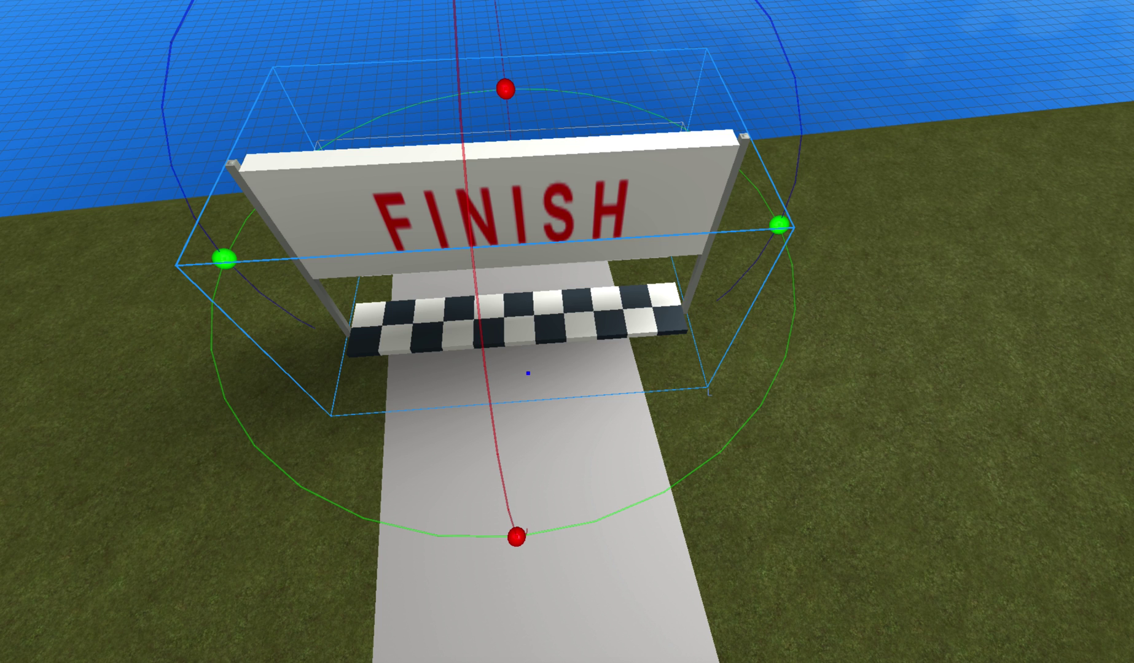
# Deselect the finish gate in the editor and look over its placement on the path.
pyautogui.press('Escape')
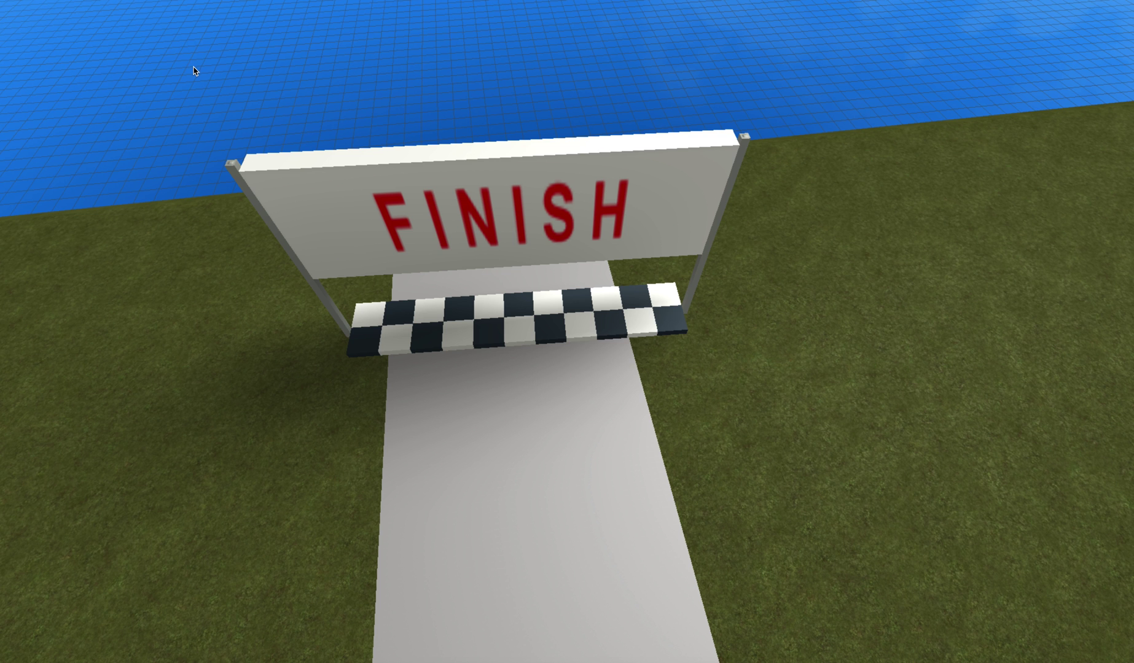
pyautogui.scroll(3, 653, 292)
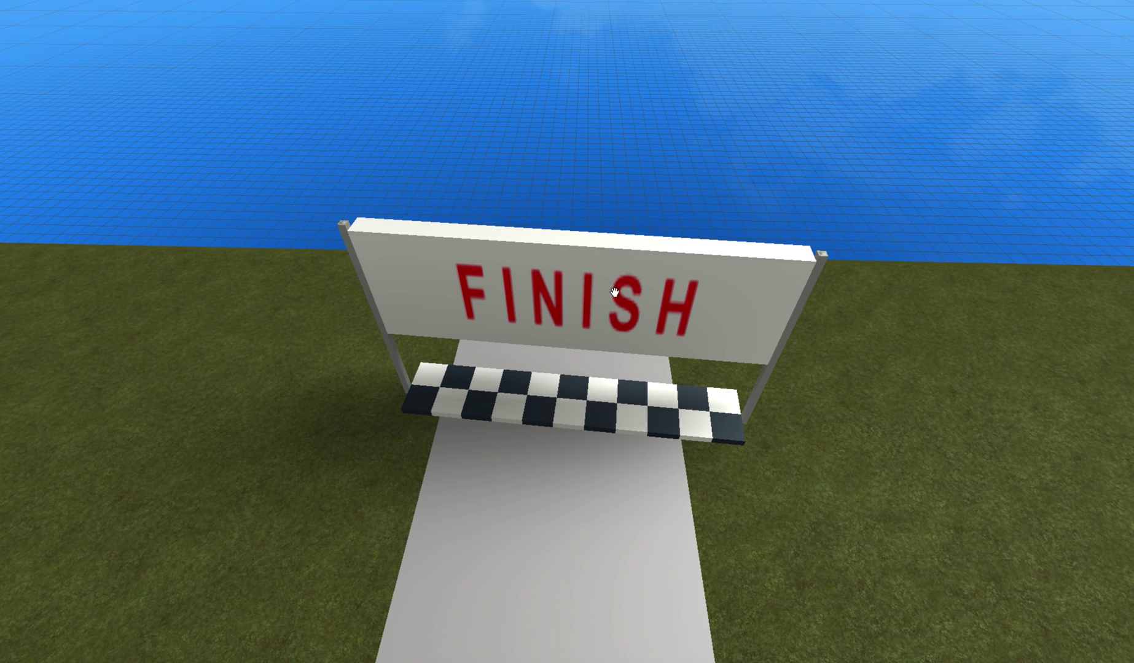
pyautogui.scroll(3, 567, 331)
pyautogui.scroll(-1, 567, 332)
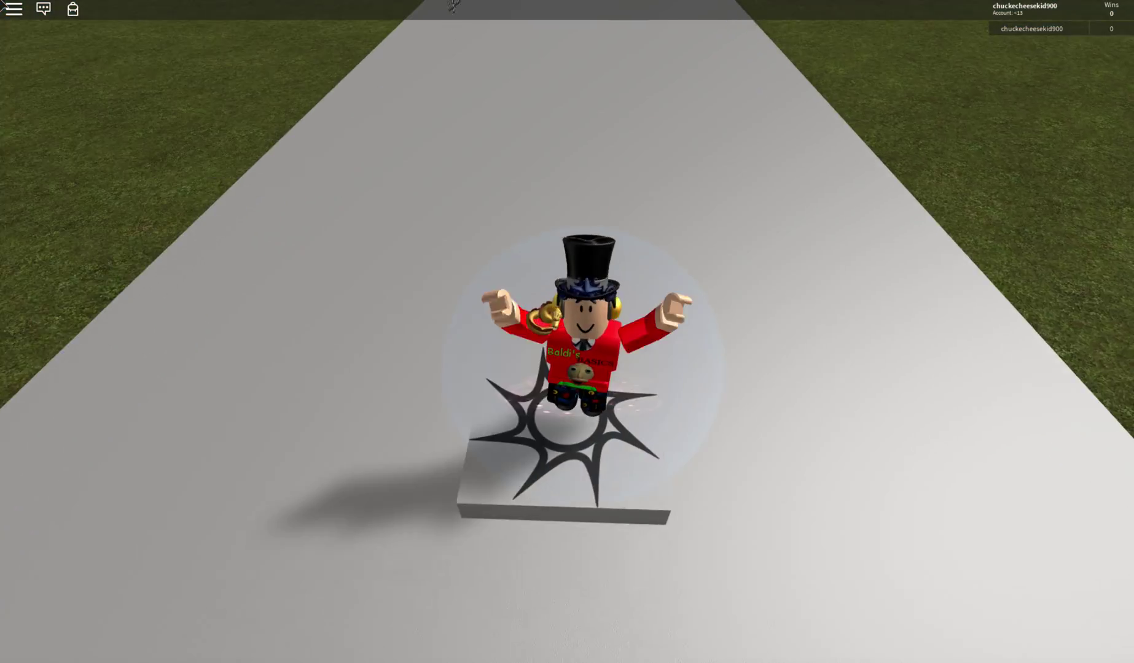
# Play-test the course again, taking the avatar from the spawn location via the red jump pad across the grey block.
pyautogui.press('w')
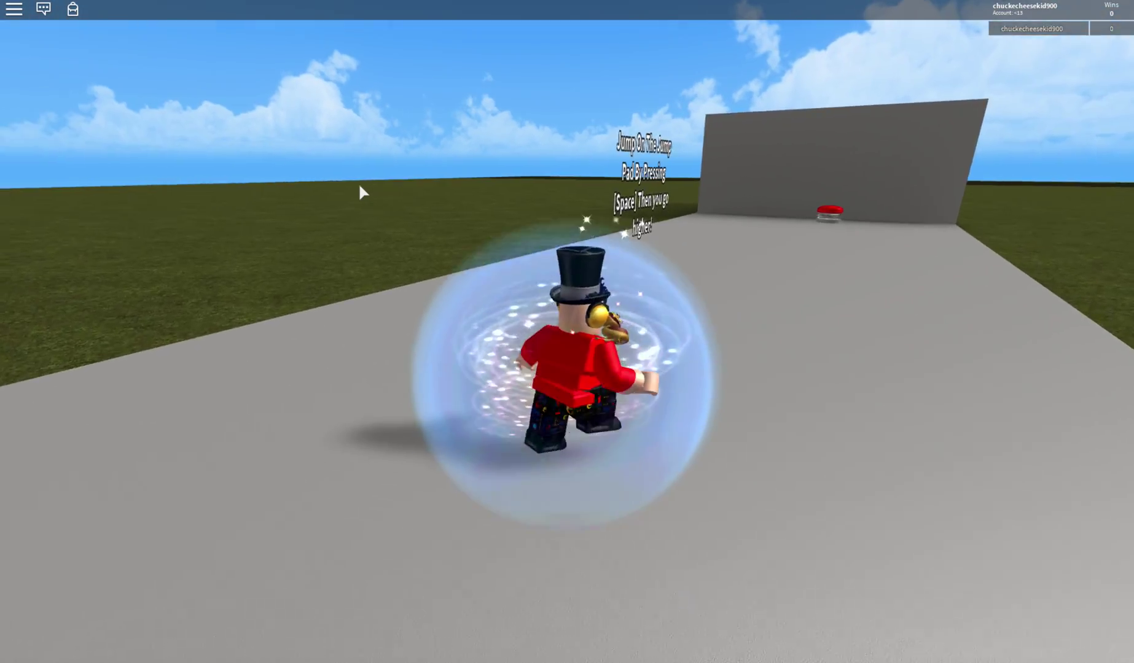
pyautogui.press('w')
pyautogui.moveTo(402, 214); pyautogui.dragTo(408, 215, button='right')
pyautogui.press('w')
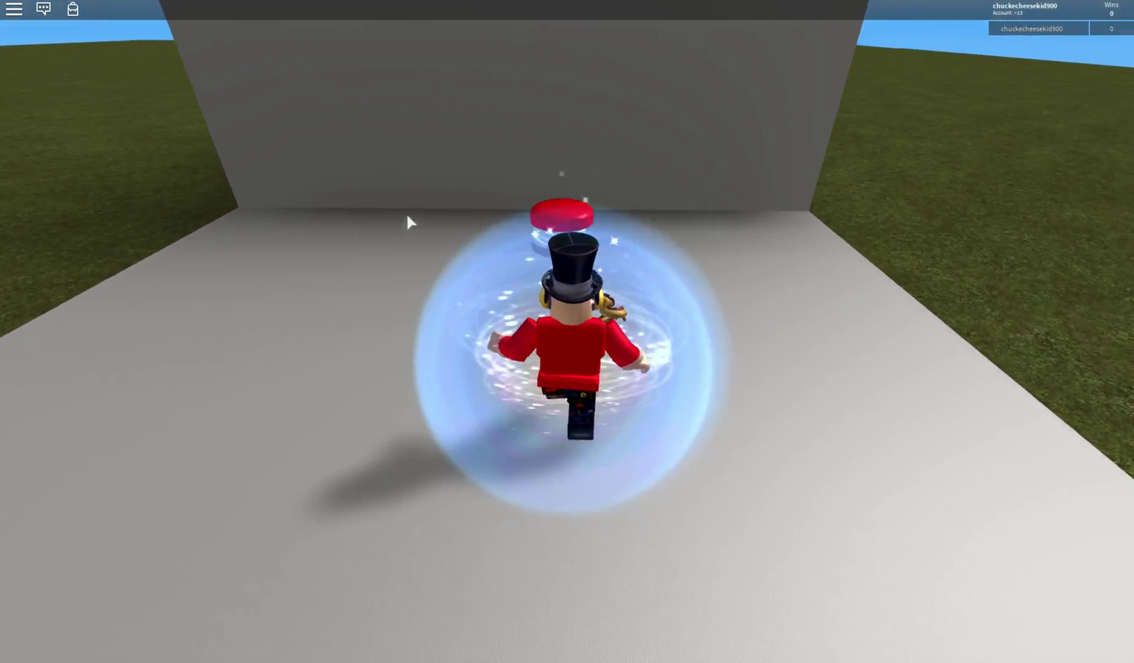
pyautogui.press('w')
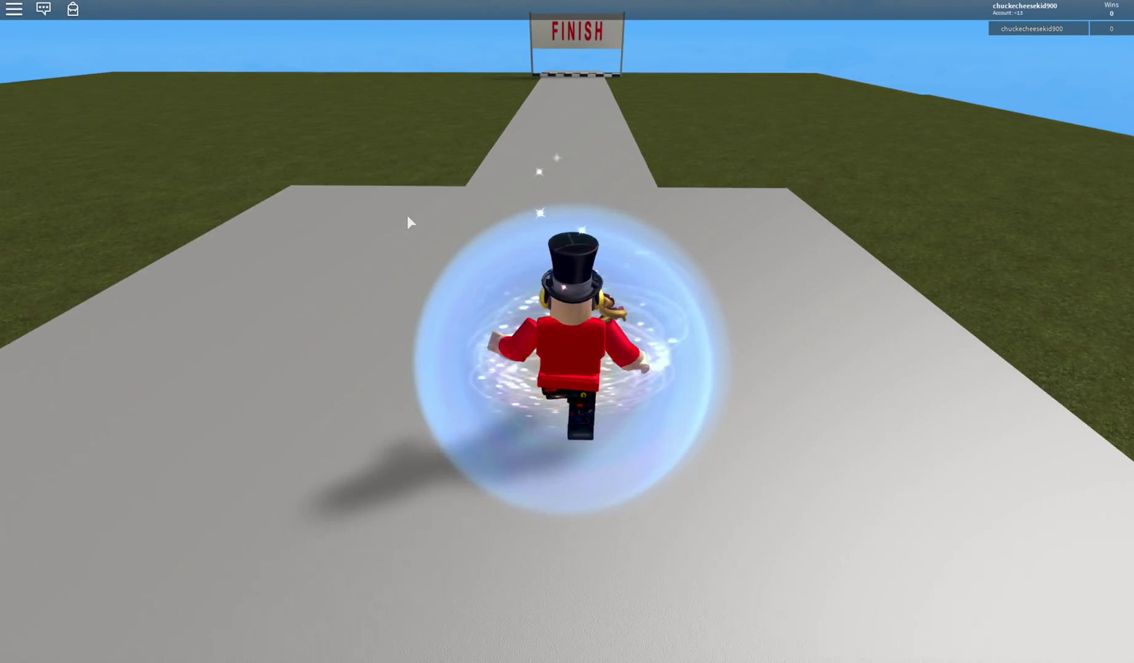
pyautogui.moveTo(407, 215); pyautogui.dragTo(406, 215, button='right')
pyautogui.scroll(-10, 406, 213)
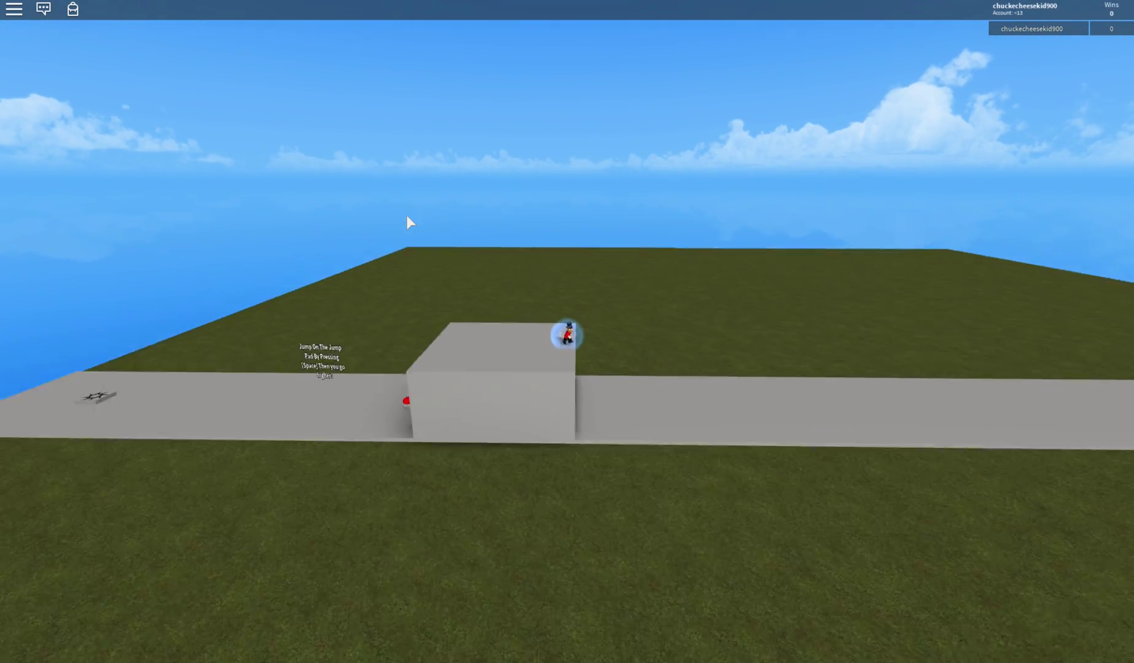
# Take the avatar down off the grey block and run it along the path beyond.
pyautogui.scroll(10, 676, 314)
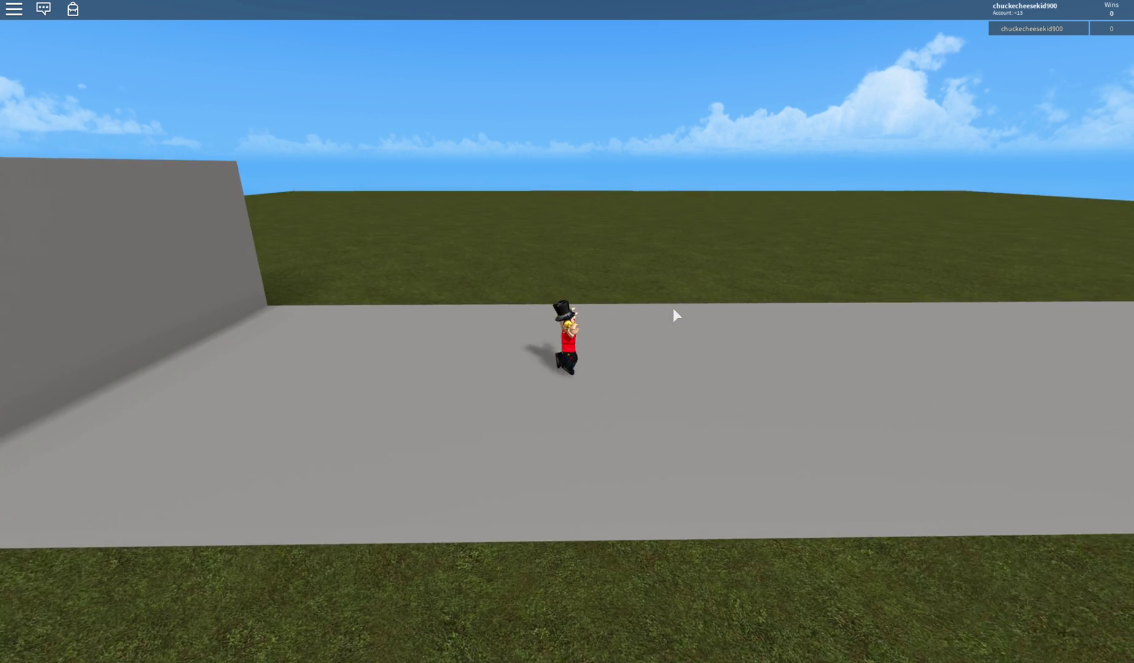
pyautogui.moveTo(674, 309); pyautogui.dragTo(663, 321, button='right')
pyautogui.scroll(4, 669, 307)
pyautogui.press('w')
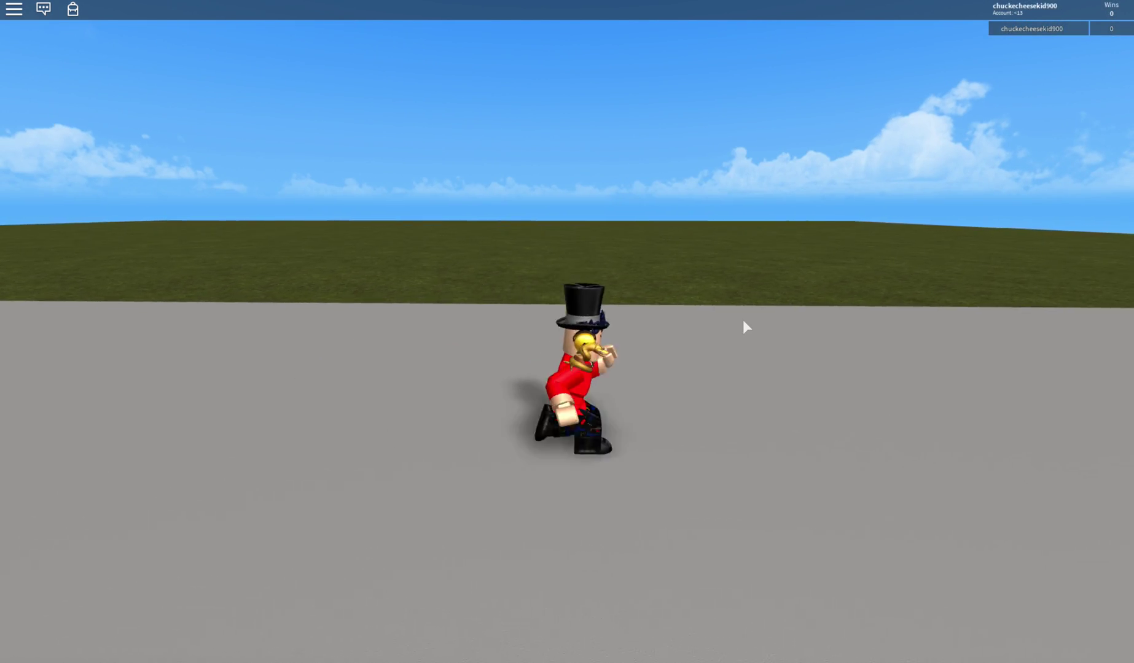
pyautogui.scroll(-5, 742, 320)
pyautogui.scroll(-3, 744, 320)
pyautogui.scroll(10, 744, 320)
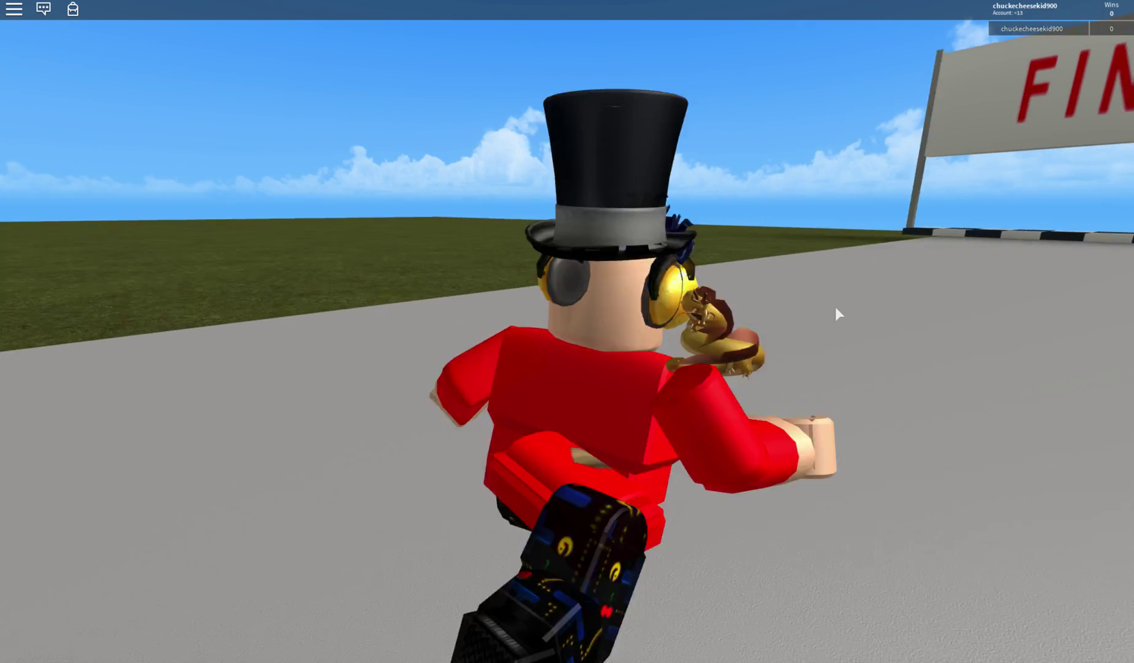
# Face the FINISH gate and run the avatar up to the chequered finish line.
pyautogui.scroll(3, 835, 309)
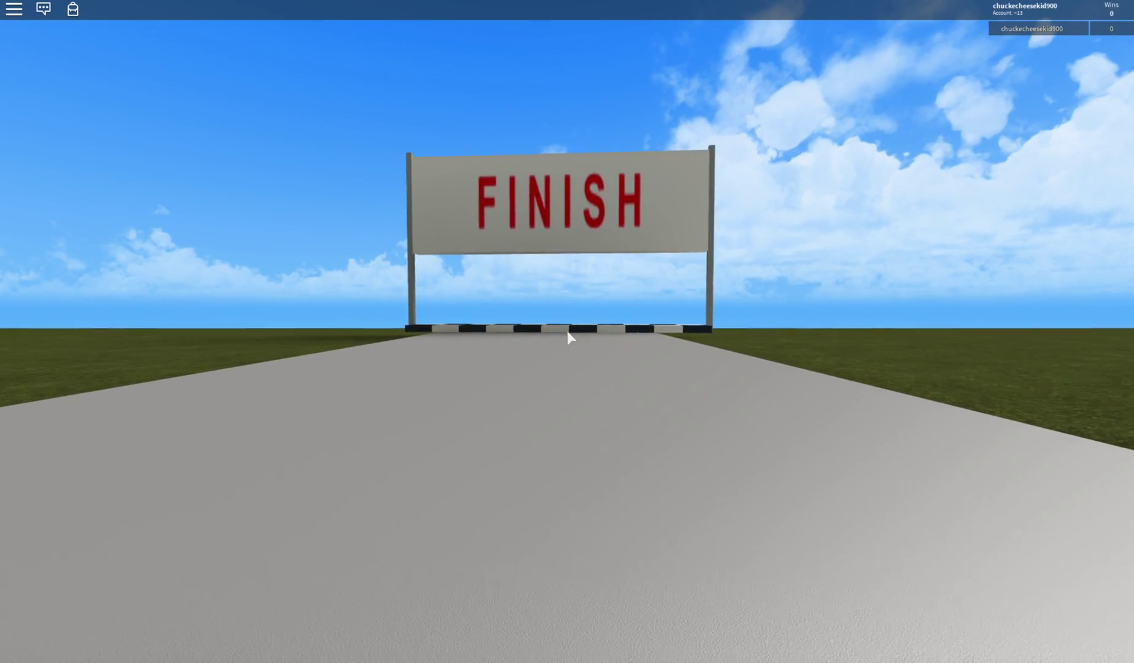
pyautogui.scroll(-3, 567, 331)
pyautogui.moveTo(565, 328); pyautogui.dragTo(565, 328, button='right')
pyautogui.press('d')
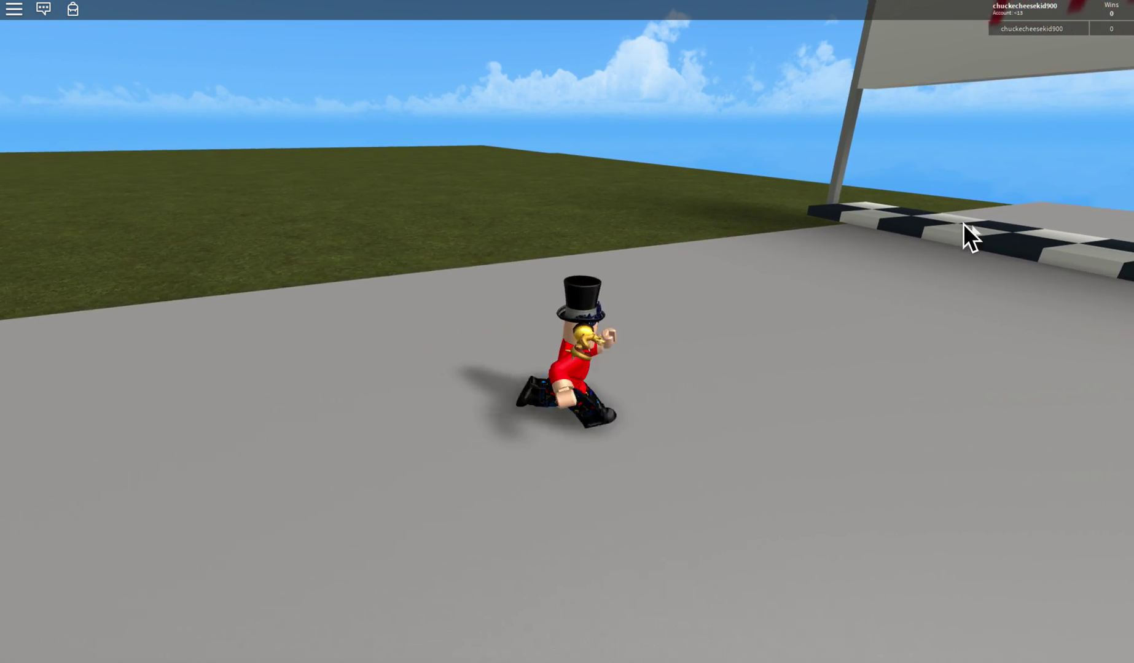
pyautogui.press('w')
pyautogui.moveTo(813, 240); pyautogui.dragTo(813, 248, button='right')
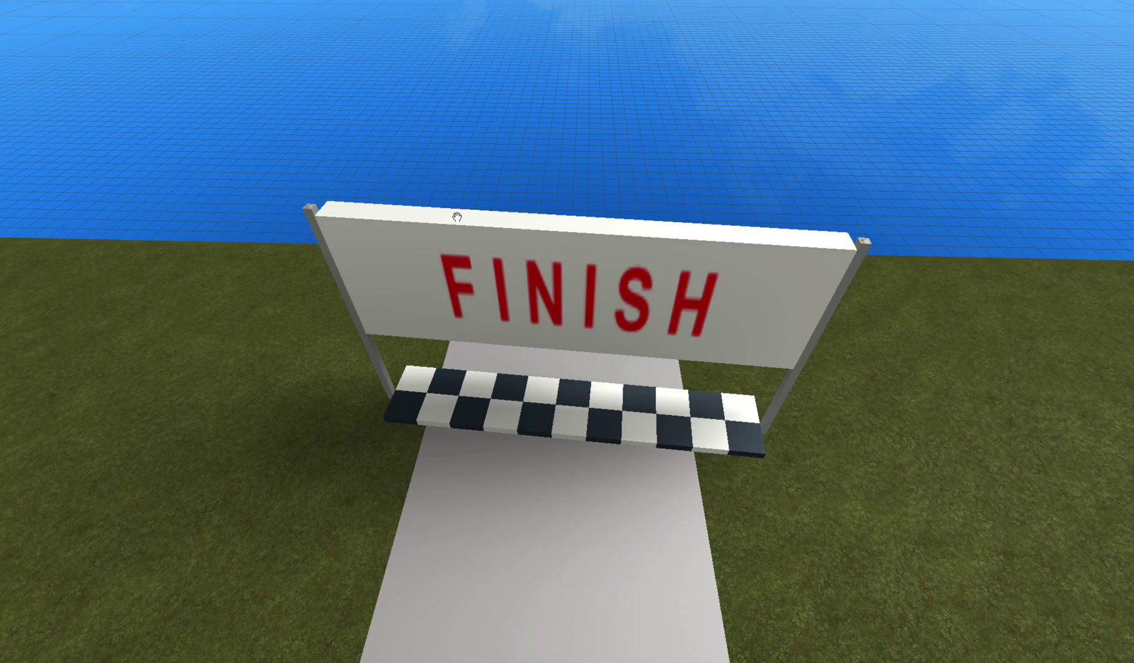
# Inspect the finish gate and the neighbouring path edge in the editor.
pyautogui.press('w')
pyautogui.press('a')
pyautogui.click(478, 250)
pyautogui.press('s')
pyautogui.press('d')
pyautogui.click(456, 88)
pyautogui.moveTo(457, 71); pyautogui.dragTo(433, 186, button='right')
pyautogui.press('a')
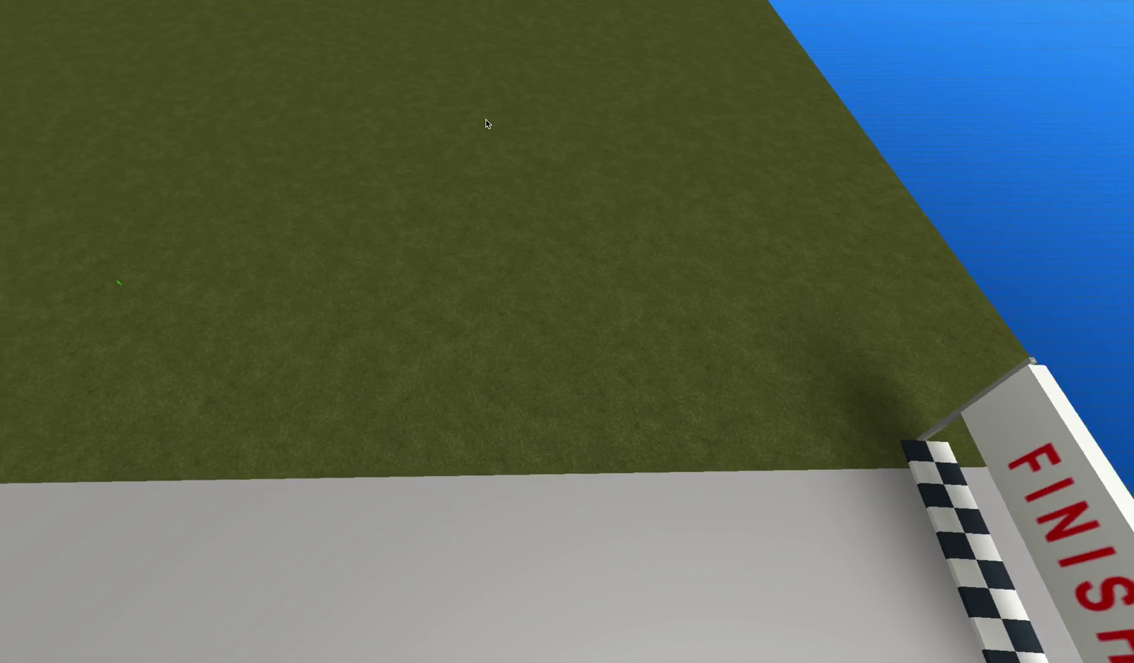
# Go back along the path and examine its starting end around the spawn location.
pyautogui.press('w')
pyautogui.moveTo(161, 229); pyautogui.dragTo(400, 320, button='right')
pyautogui.press('a')
pyautogui.press('s')
pyautogui.press('a')
pyautogui.press('d')
pyautogui.scroll(2, 311, 315)
pyautogui.press('w')
pyautogui.press('a')
pyautogui.press('d')
pyautogui.press('s')
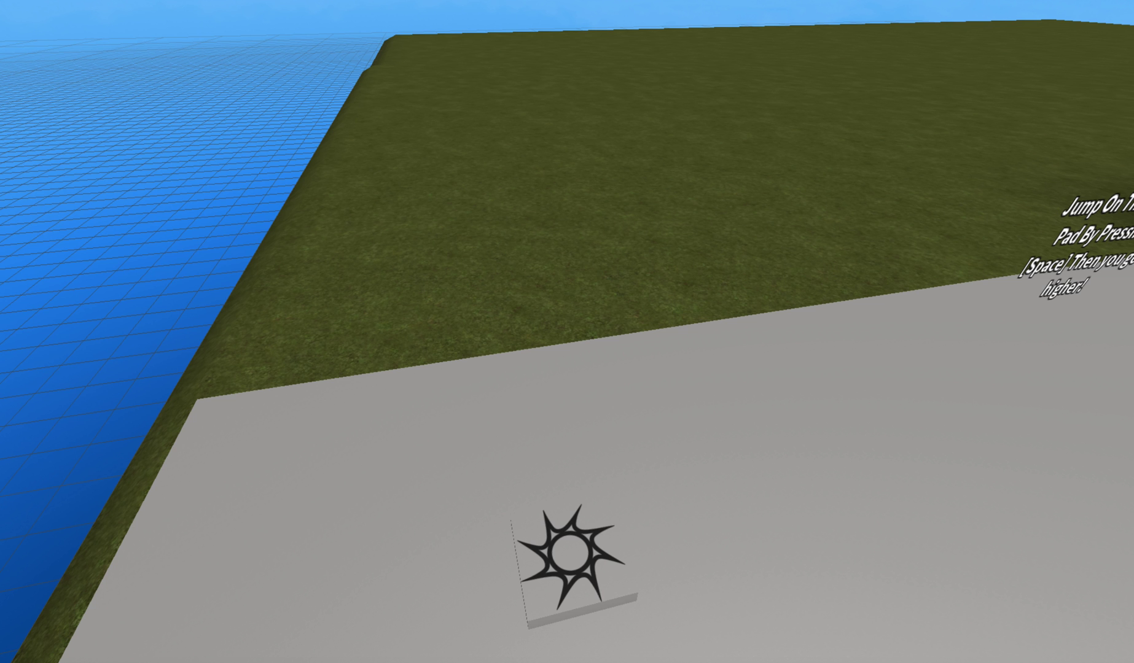
pyautogui.press('w')
pyautogui.moveTo(40, 112); pyautogui.dragTo(0, 120, button='right')
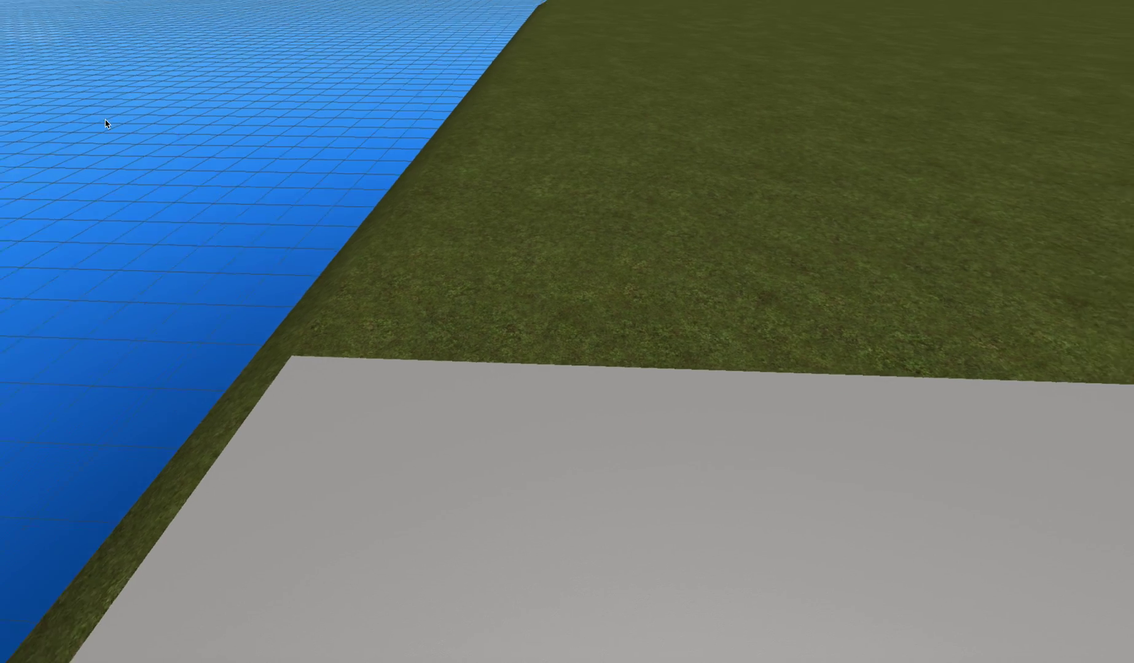
pyautogui.press('s')
pyautogui.press('d')
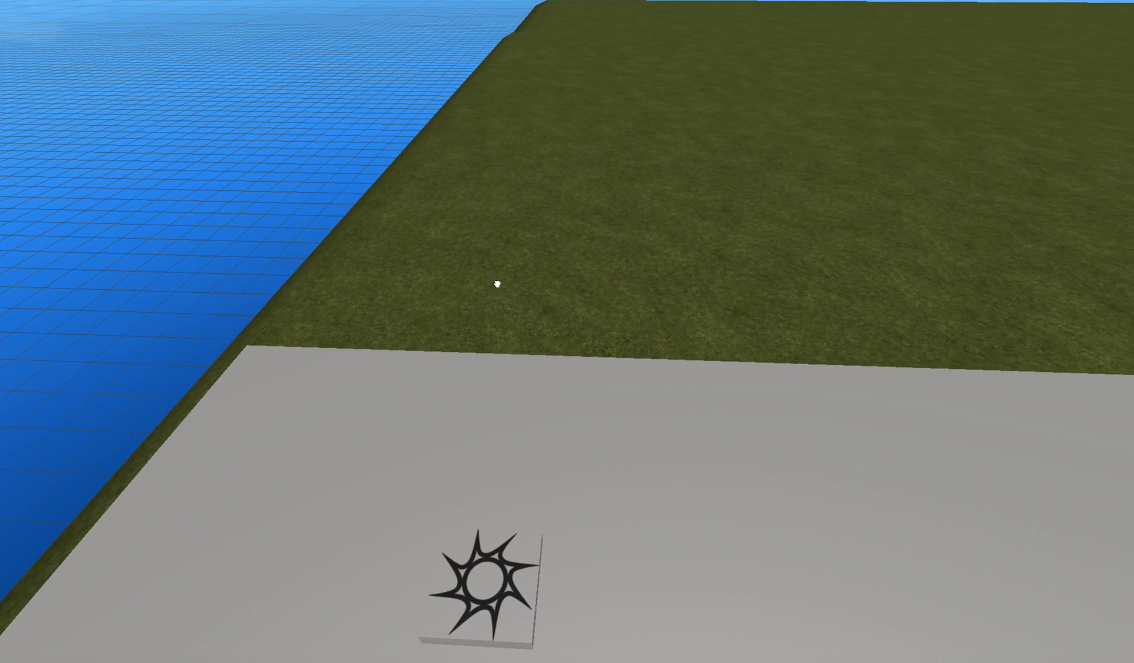
pyautogui.press('s')
pyautogui.moveTo(556, 253); pyautogui.dragTo(557, 253, button='right')
pyautogui.press('d')
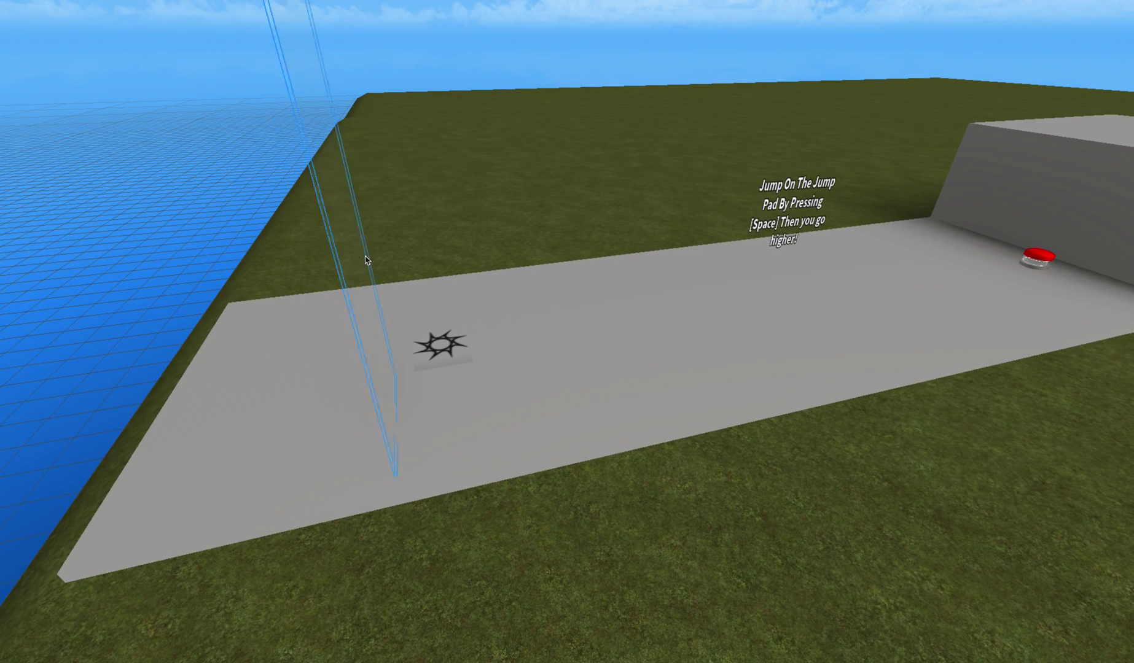
# Rotate the tall transparent wall near the spawn location to line it up with the path's direction.
pyautogui.click(370, 144)
pyautogui.moveTo(126, 51); pyautogui.dragTo(126, 53)
pyautogui.scroll(2, 379, 184)
pyautogui.scroll(-2, 378, 185)
pyautogui.scroll(1, 379, 184)
pyautogui.moveTo(347, 151); pyautogui.dragTo(119, 94)
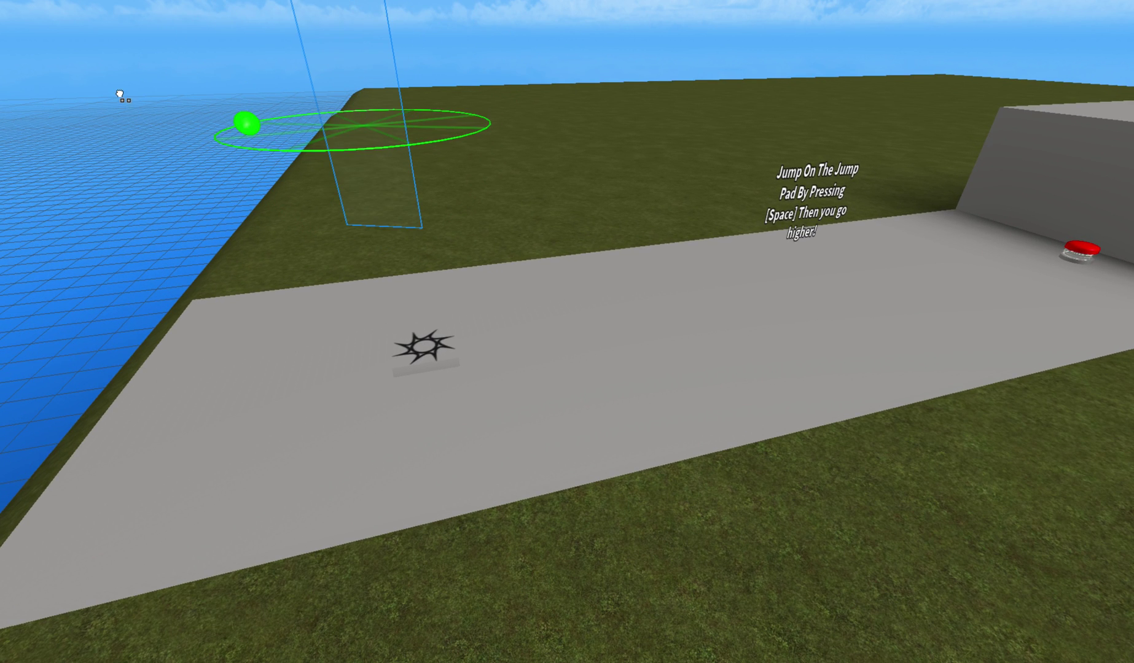
pyautogui.moveTo(158, 160); pyautogui.dragTo(159, 161)
pyautogui.scroll(2, 159, 161)
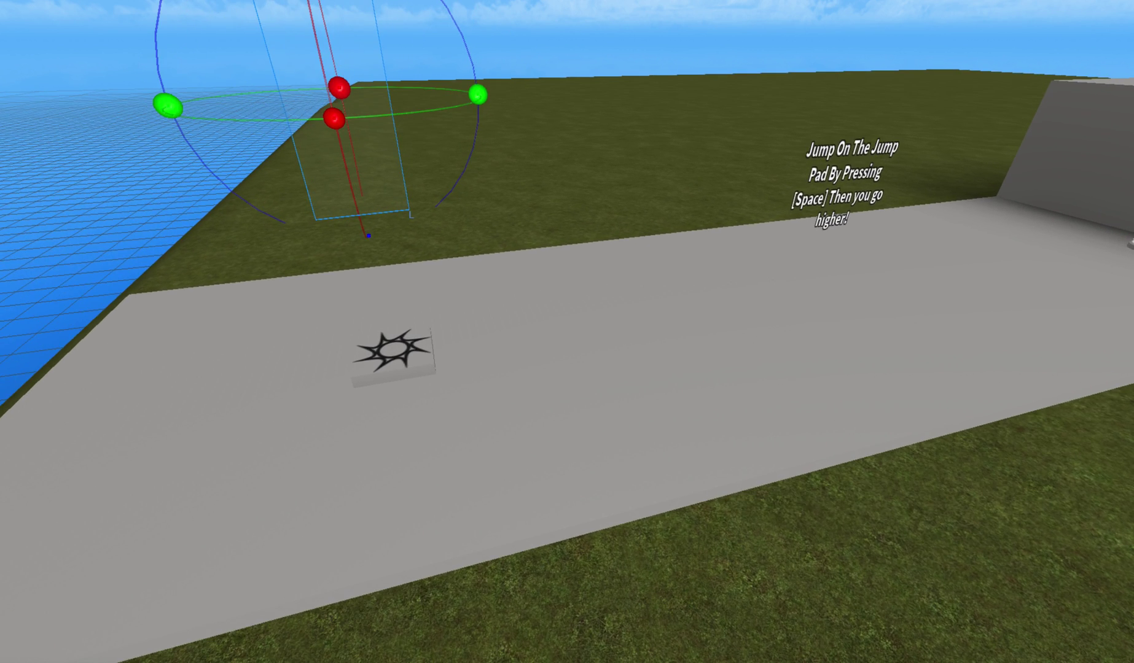
# Position the transparent wall upright on the far edge of the path beside the spawn location.
pyautogui.press('s')
pyautogui.press('s')
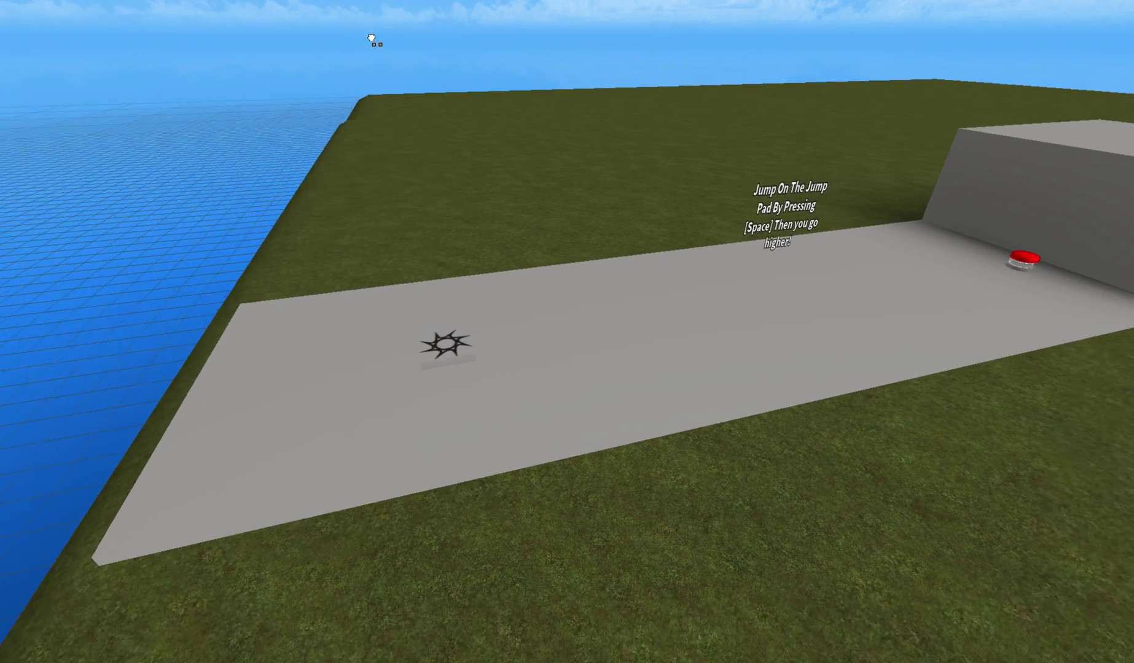
pyautogui.press('w')
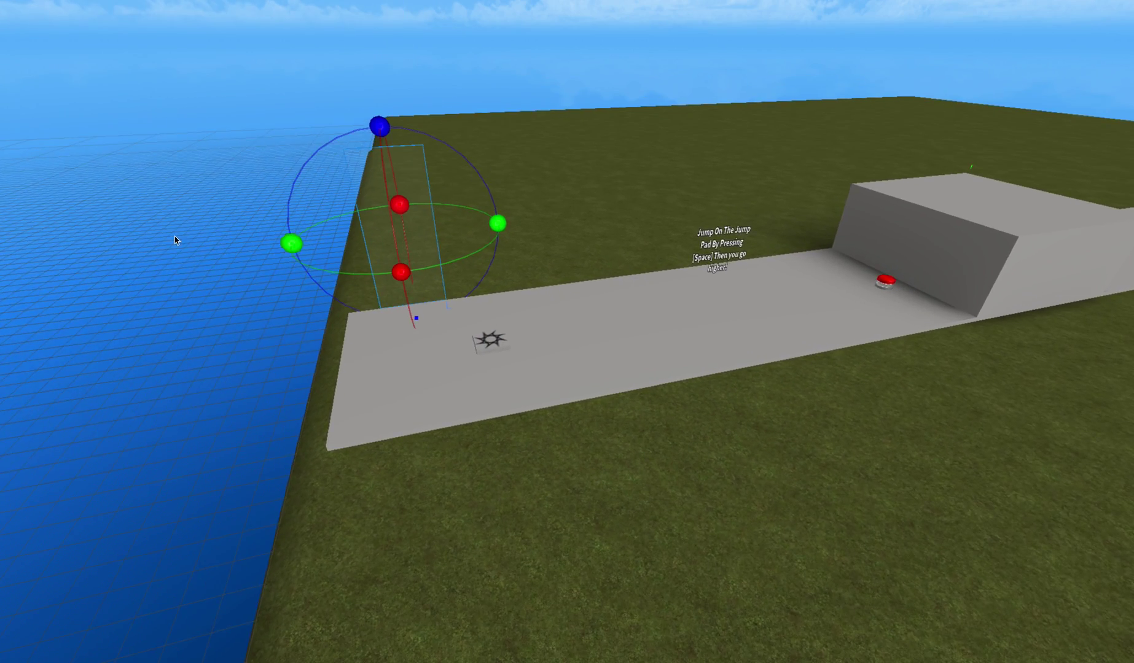
pyautogui.press('w')
pyautogui.press('a')
pyautogui.press('d')
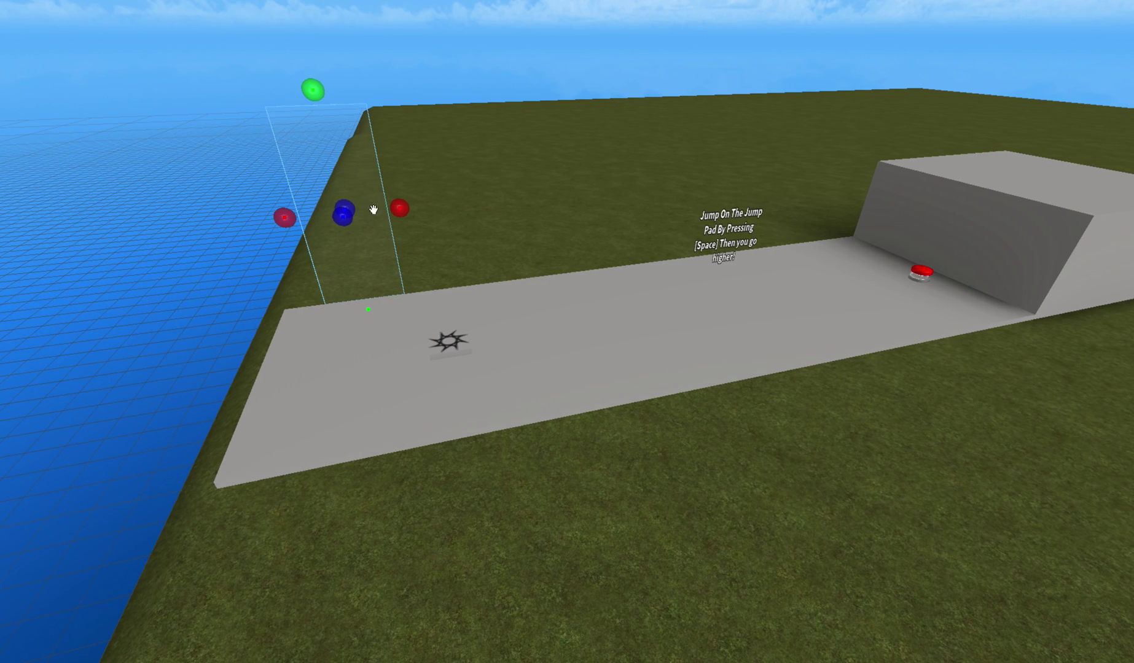
pyautogui.press('s')
pyautogui.press('d')
# Stretch the transparent wall along the far edge of the path to just beyond the finish gate.
pyautogui.moveTo(402, 217); pyautogui.dragTo(732, 167)
pyautogui.press('d')
pyautogui.press('s')
pyautogui.press('d')
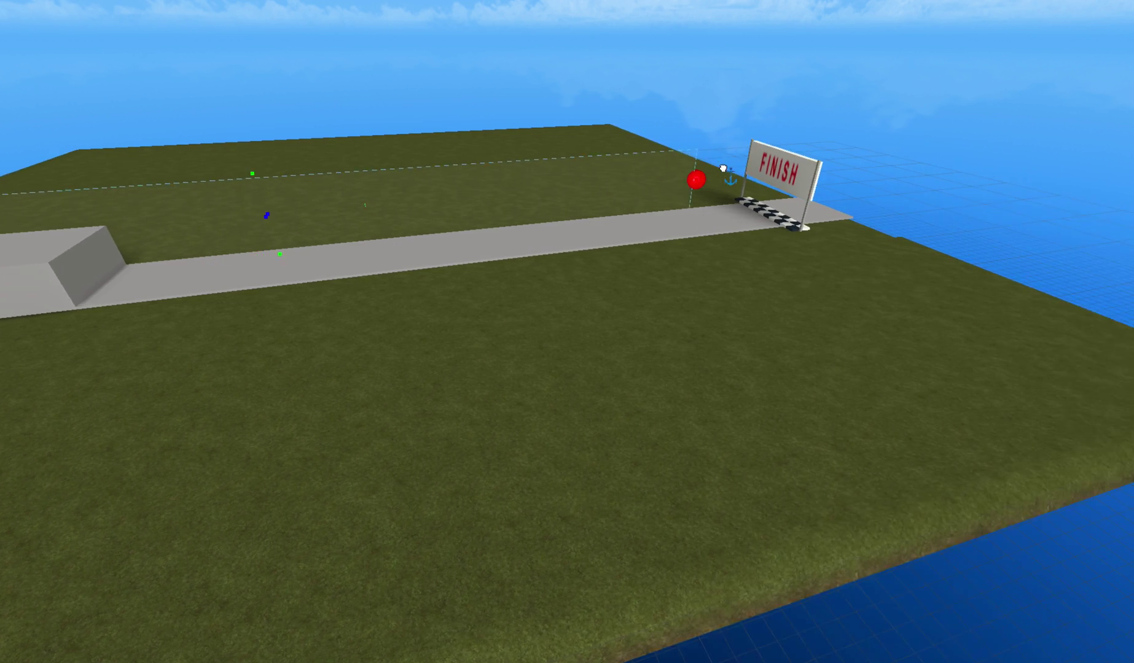
pyautogui.press('d')
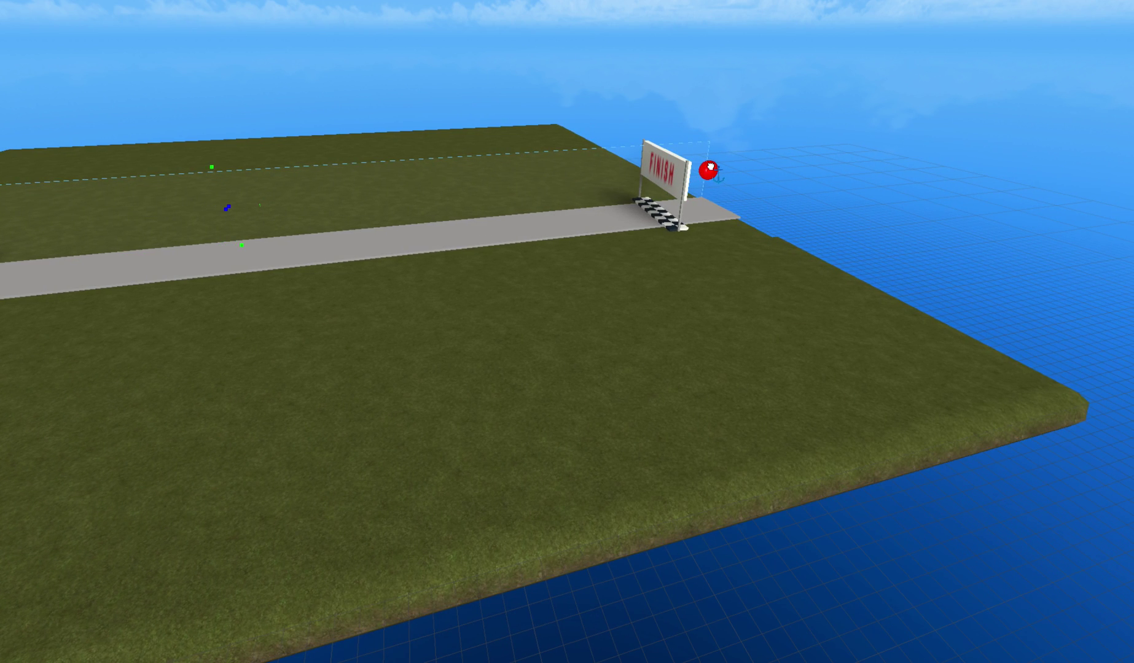
pyautogui.press('a')
# Extend the opposite end of the far-side wall past the start of the path.
pyautogui.click(376, 97)
pyautogui.moveTo(375, 97); pyautogui.dragTo(225, 208, button='right')
pyautogui.press('w')
pyautogui.press('w')
pyautogui.click(332, 188)
pyautogui.moveTo(332, 187); pyautogui.dragTo(387, 178, button='right')
pyautogui.press('a')
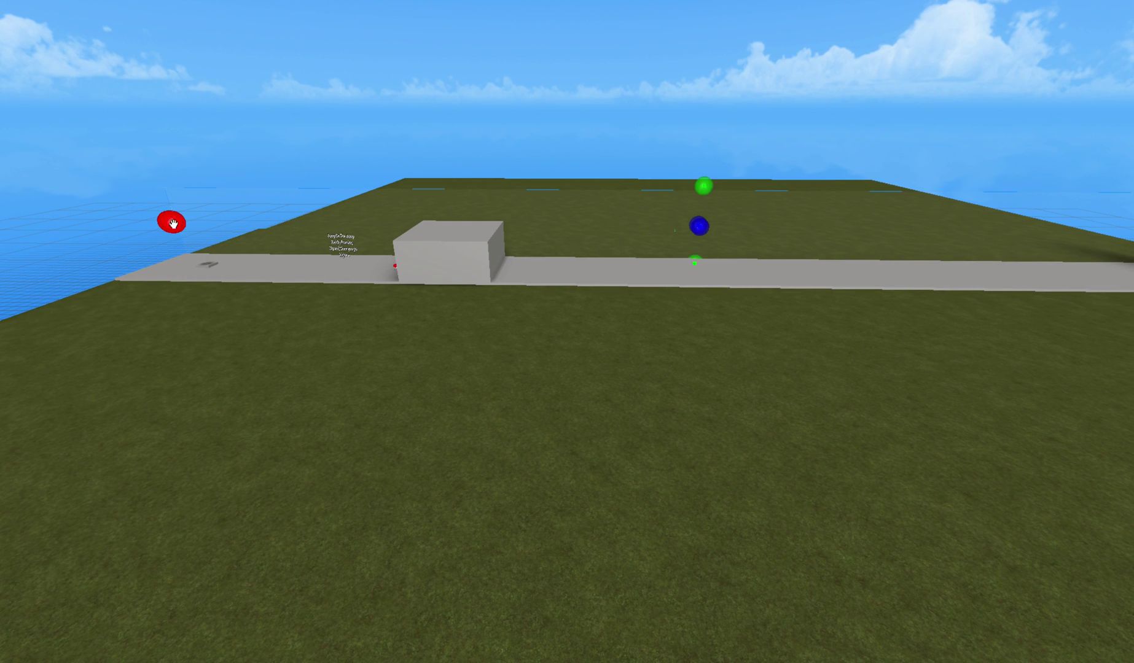
# Move a second transparent wall to the near edge of the path at its starting end.
pyautogui.click(248, 76)
pyautogui.press('w')
pyautogui.moveTo(263, 207); pyautogui.dragTo(265, 208, button='right')
pyautogui.press('a')
pyautogui.press('s')
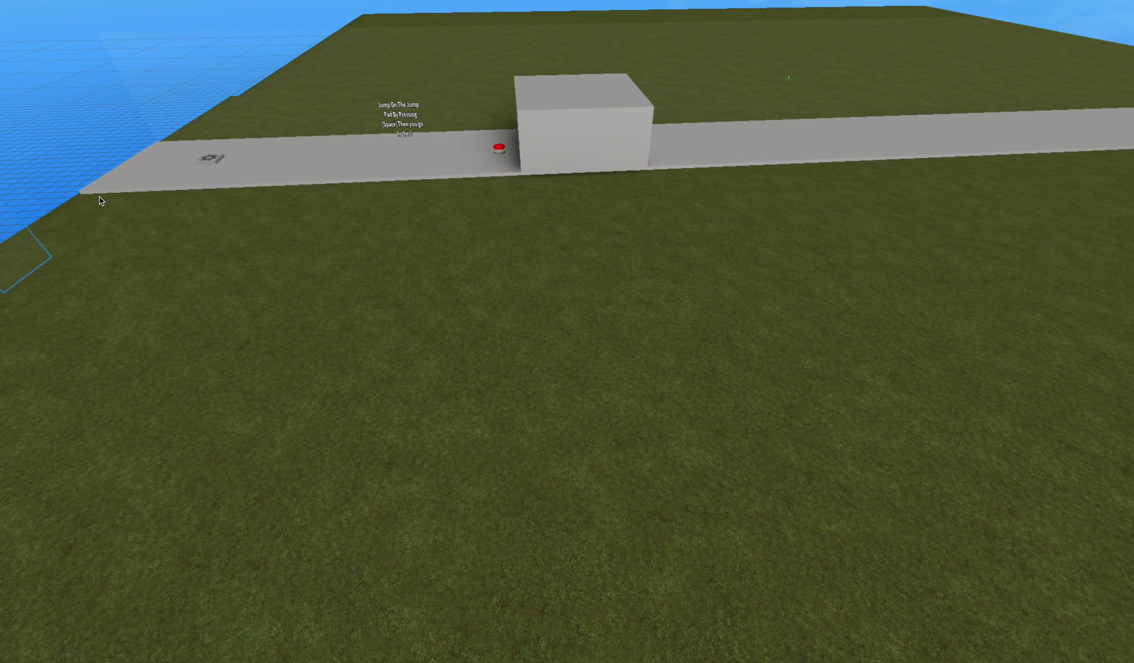
pyautogui.hotkey('ctrl', '3')
pyautogui.press('s')
pyautogui.press('a')
pyautogui.hotkey('ctrl', '2')
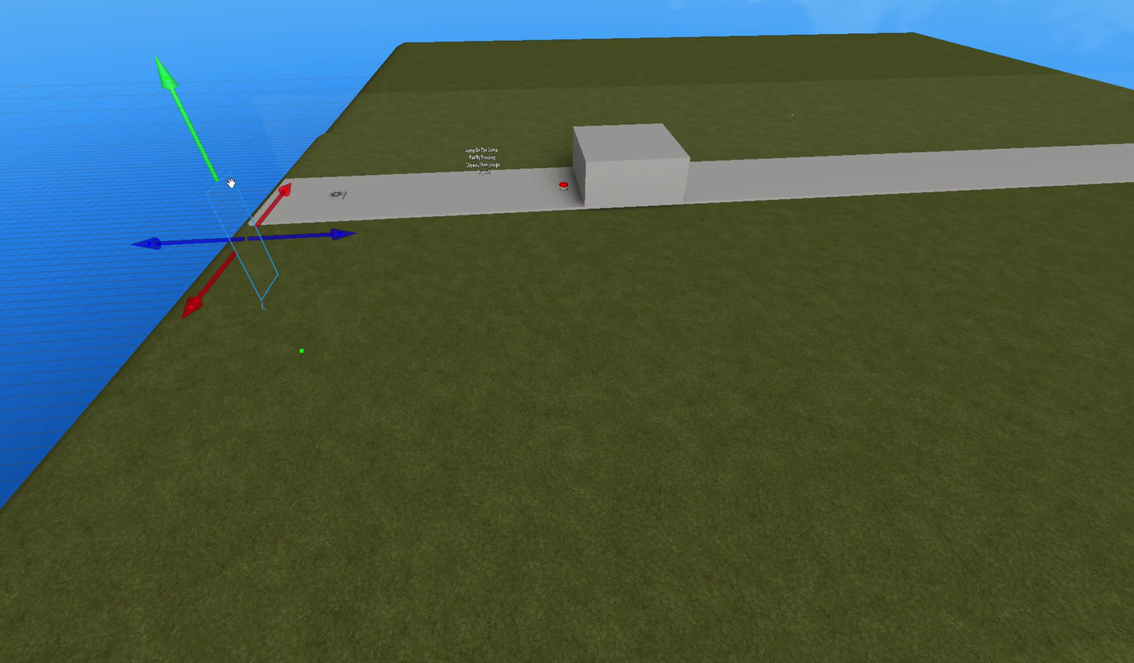
pyautogui.press('d')
pyautogui.press('a')
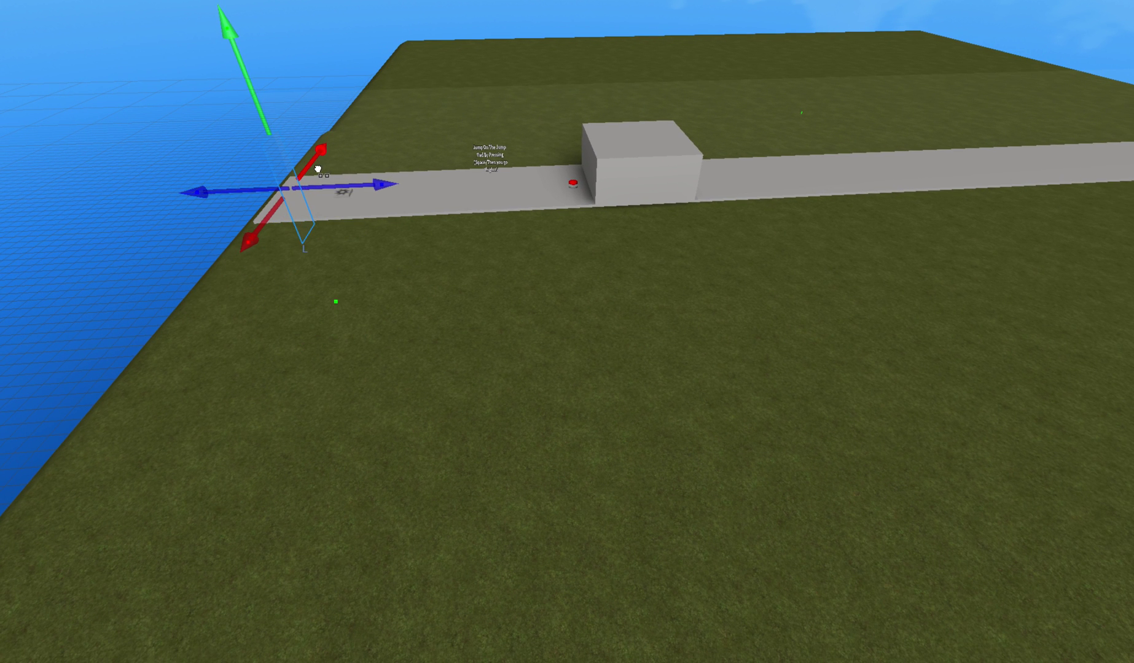
pyautogui.press('a')
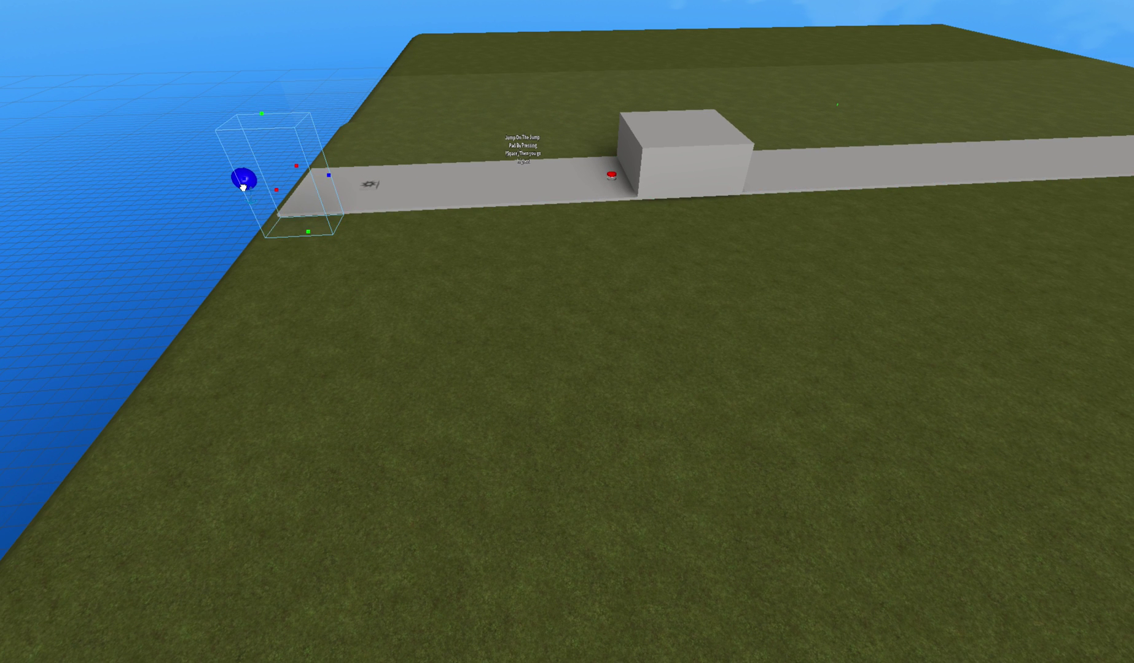
# Stretch the second wall in both directions along the near edge, from the path's start to beyond the finish gate.
pyautogui.press('s')
pyautogui.press('d')
pyautogui.moveTo(328, 176); pyautogui.dragTo(806, 194)
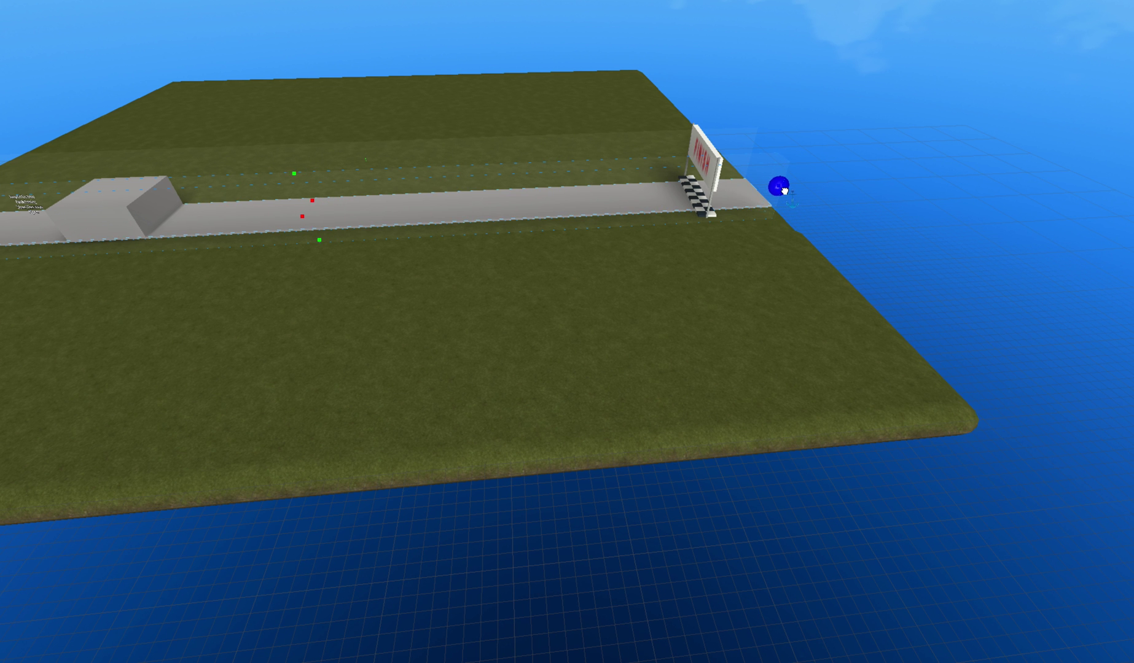
pyautogui.press('w')
pyautogui.press('a')
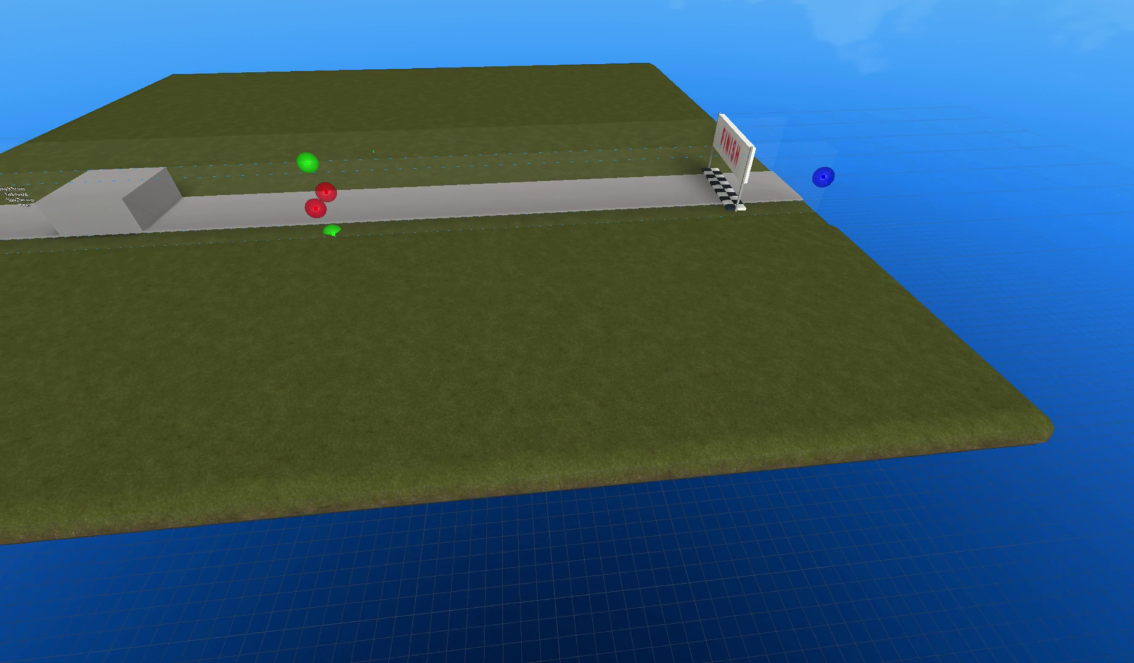
pyautogui.press('s')
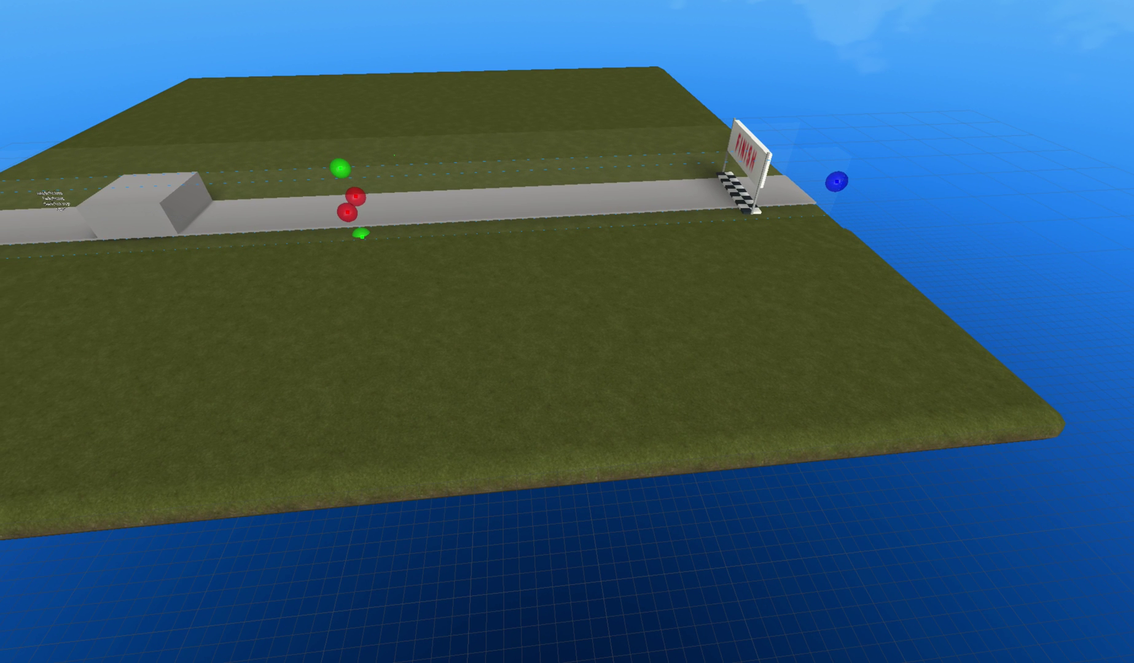
pyautogui.press('d')
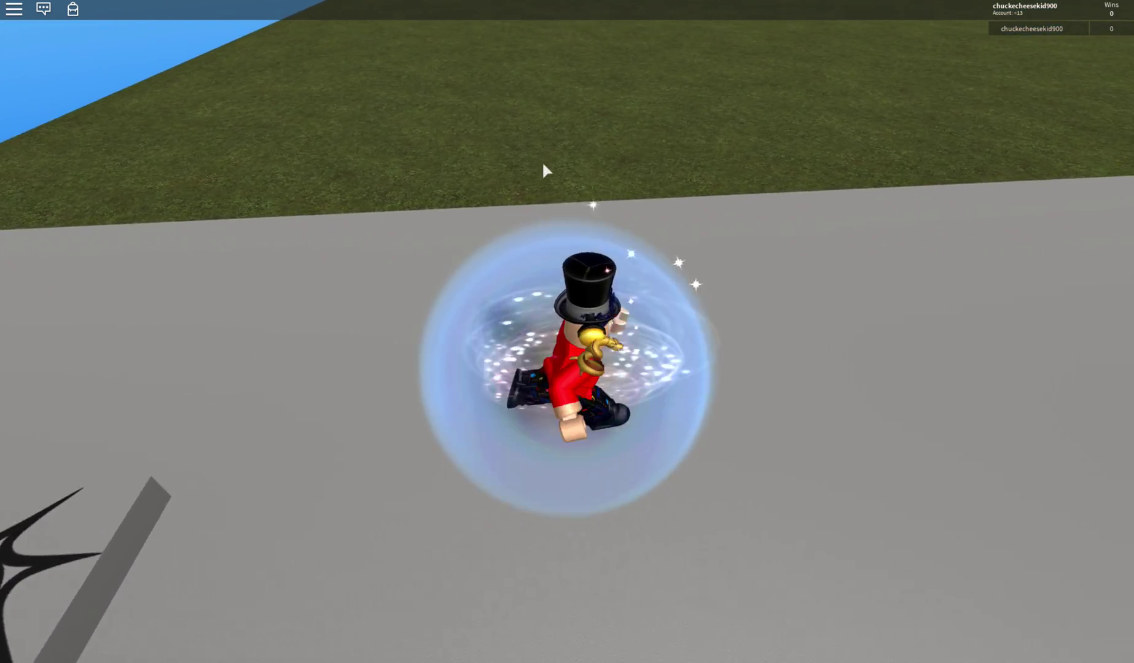
# Play-test the transparent walls by running and jumping the avatar against the path's sides and around the grey block.
pyautogui.press('w')
pyautogui.moveTo(544, 169); pyautogui.dragTo(663, 162, button='right')
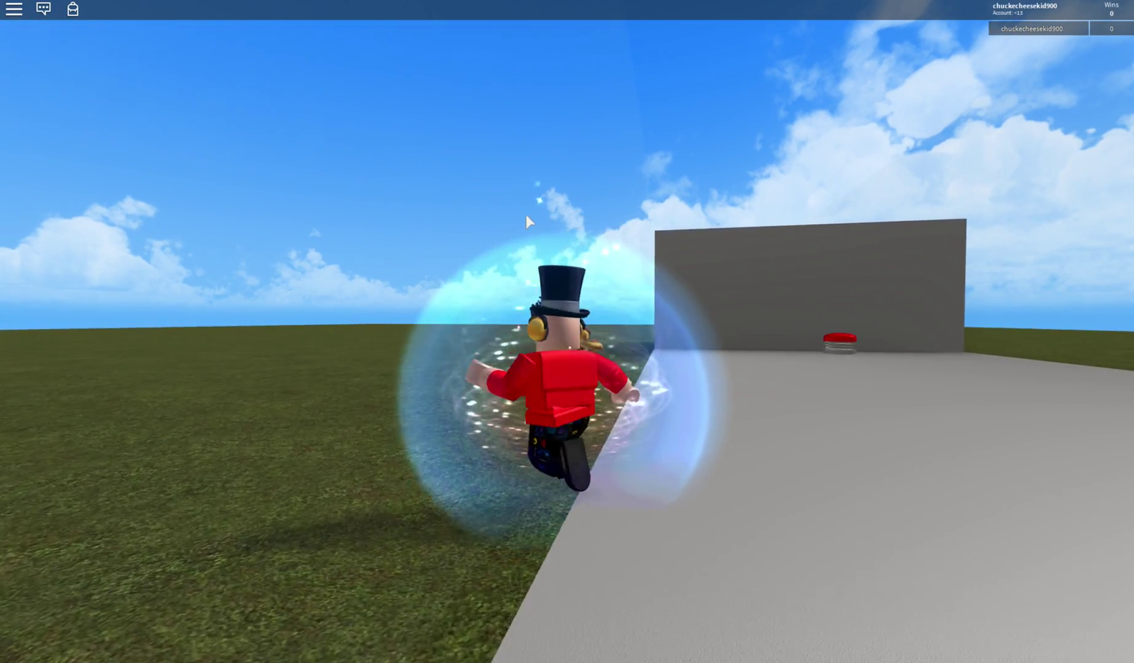
pyautogui.moveTo(525, 207); pyautogui.dragTo(525, 209, button='right')
pyautogui.press('space')
pyautogui.press('space')
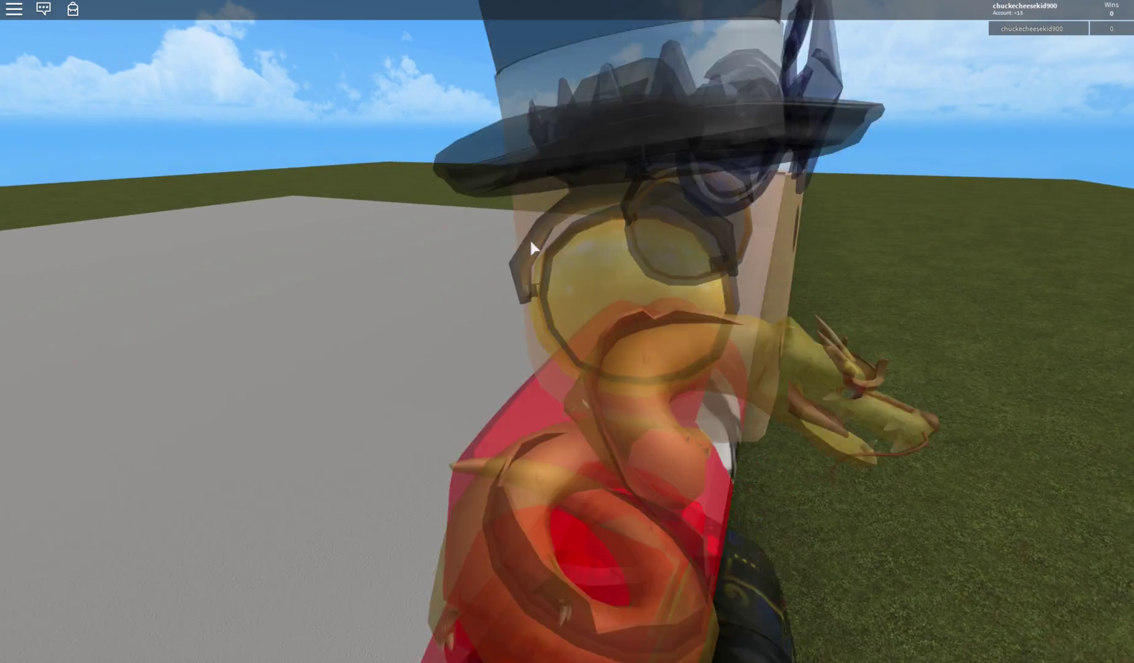
pyautogui.press('w')
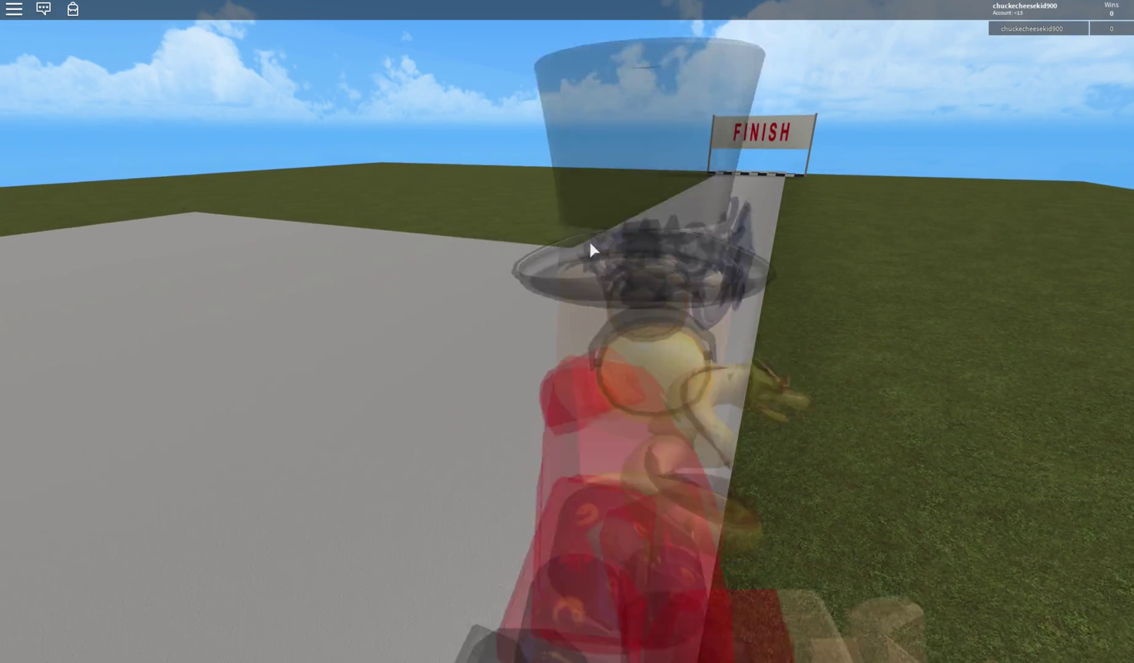
pyautogui.press('w')
pyautogui.press('space')
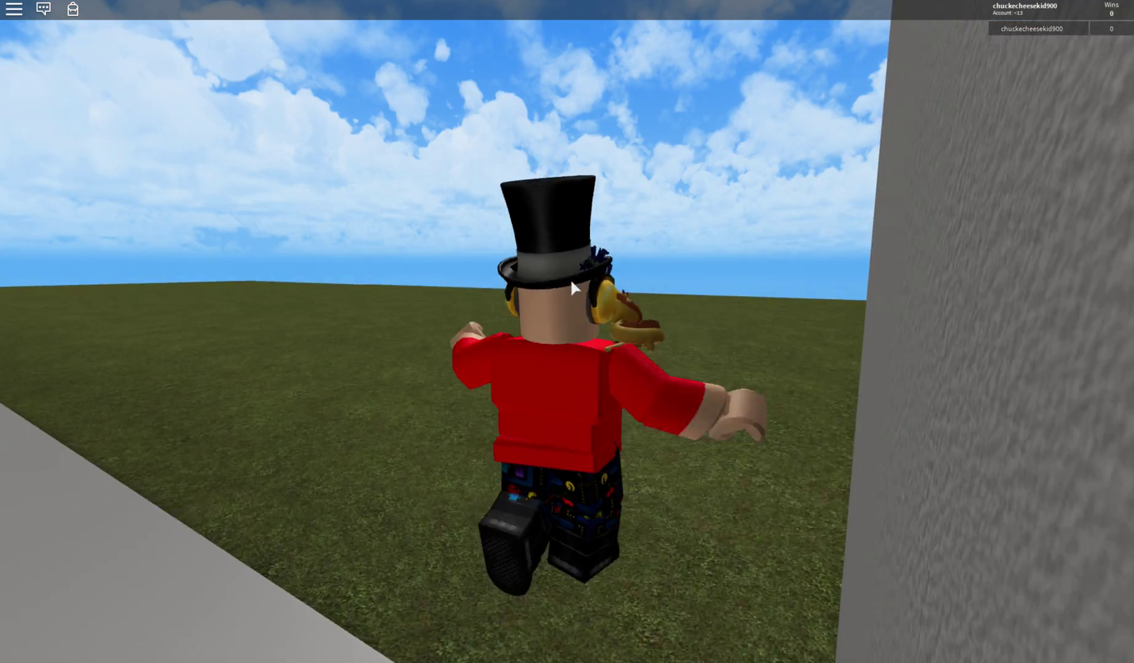
pyautogui.scroll(-3, 572, 288)
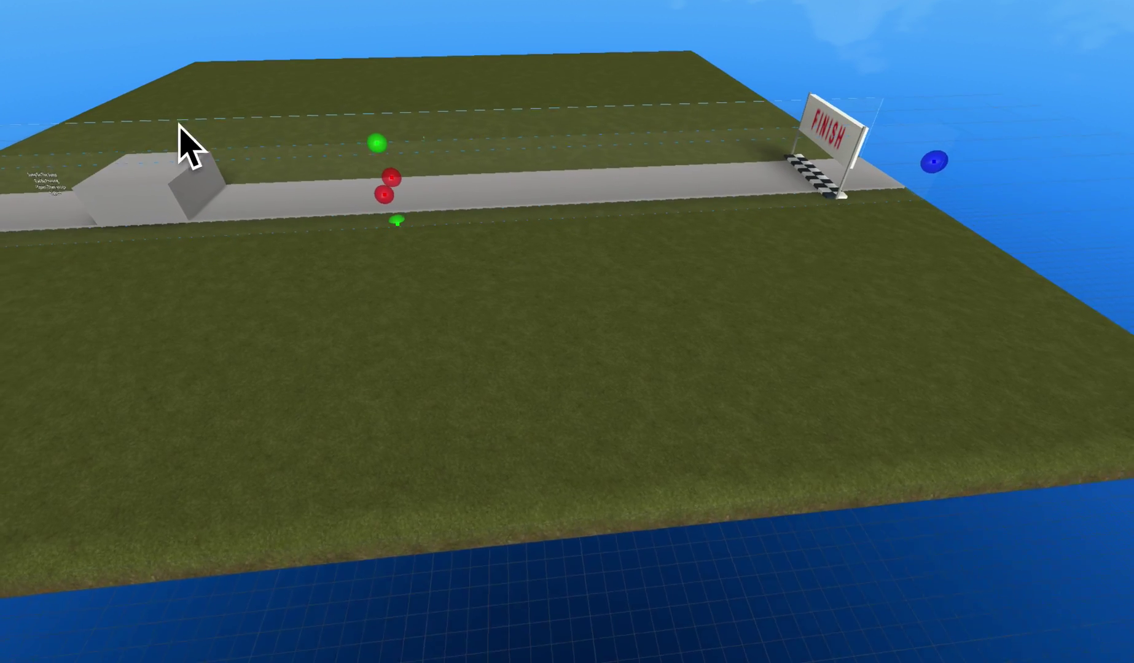
# Return to the editor, deselect the near-side wall and look over the whole walled course.
pyautogui.press('w')
pyautogui.press('a')
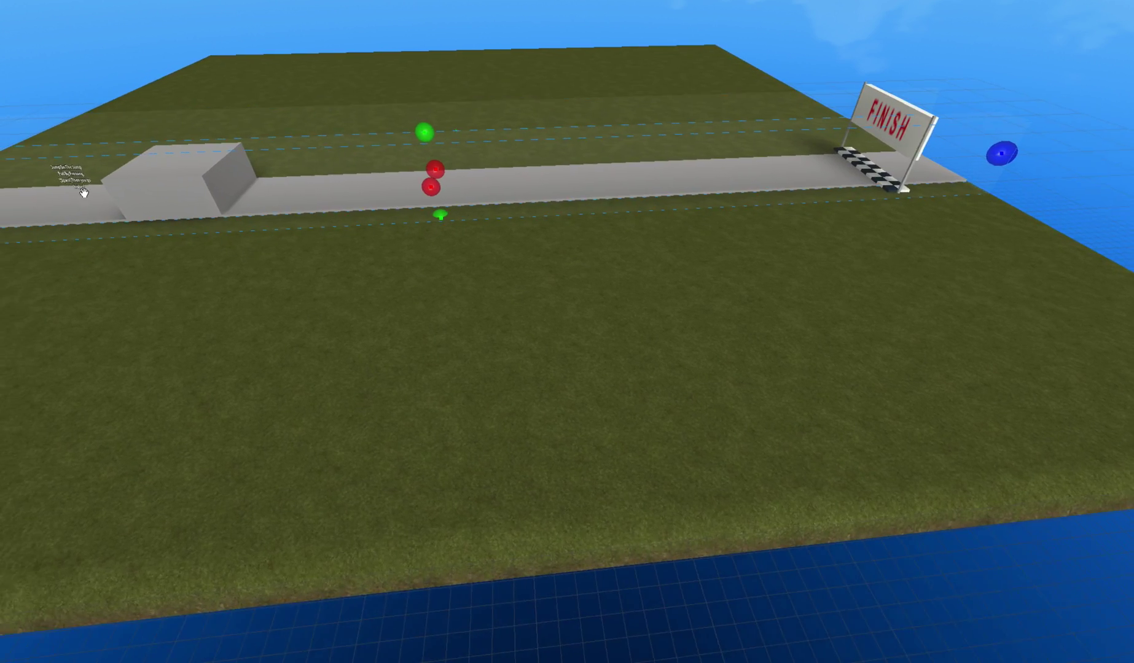
pyautogui.press('s')
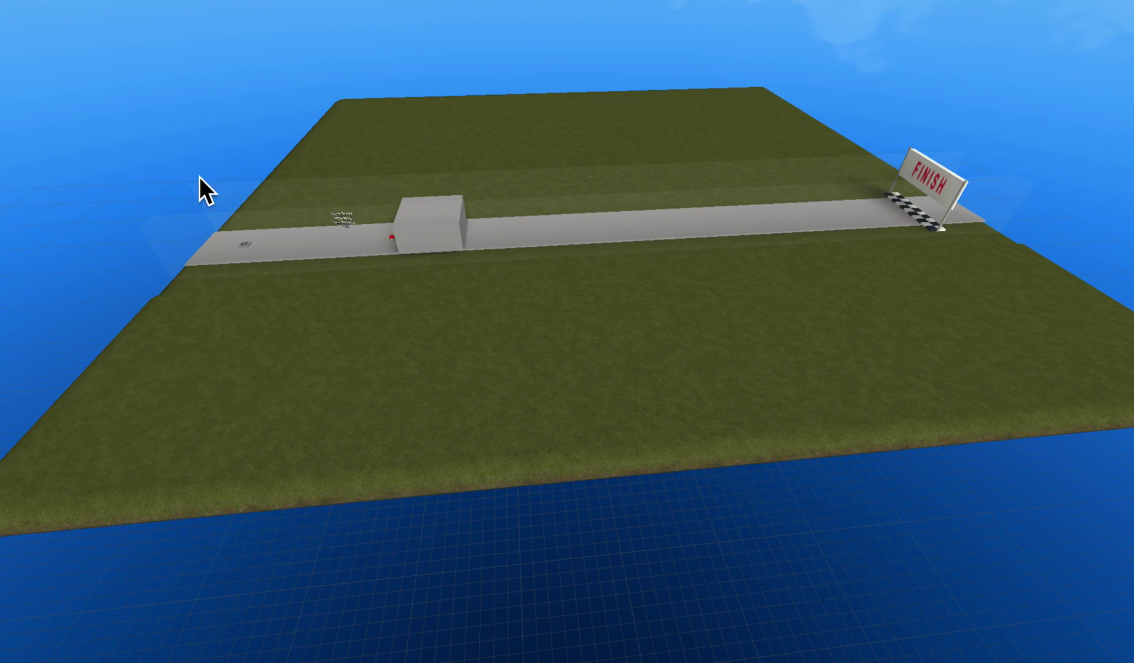